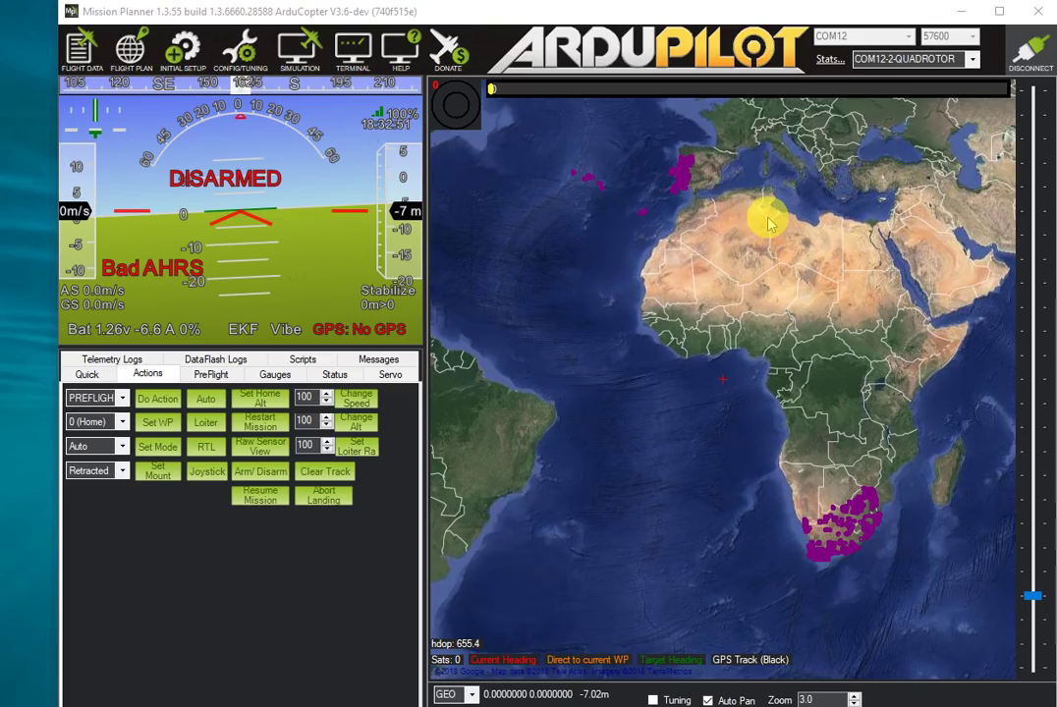
Step: Filter the Full Parameter List by MOT_P, verify MOT_PWM_TYPE is 4, then clear the filter
{"action": "left_click", "coordinate": [245, 61]}
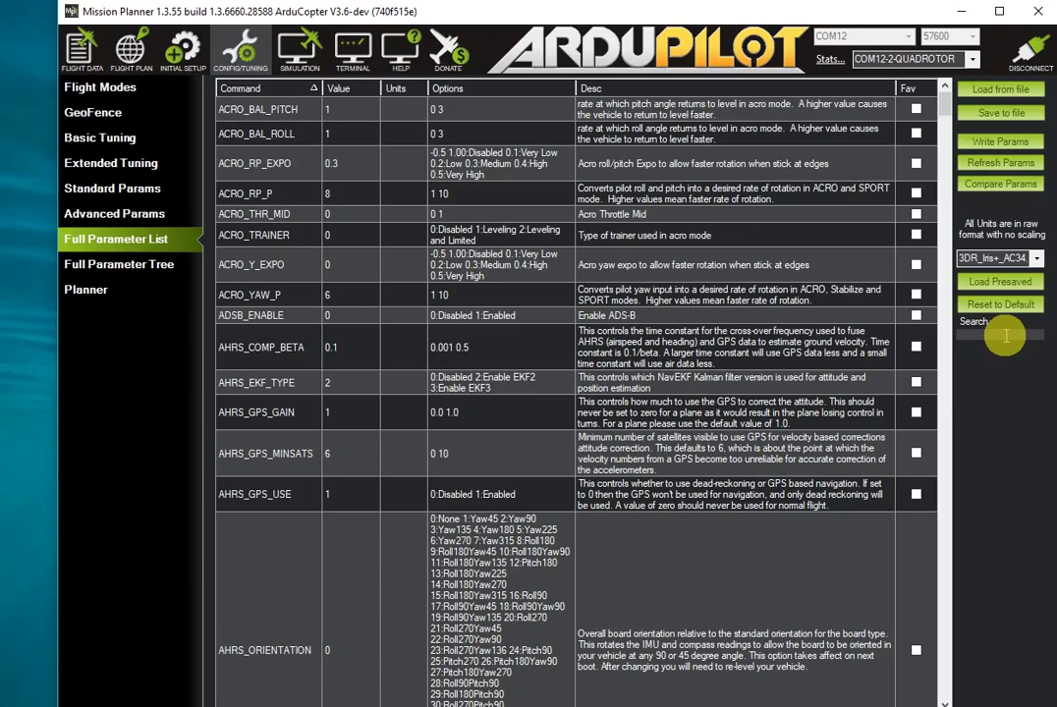
{"action": "left_click", "coordinate": [1004, 336]}
{"action": "type", "text": "MOT"}
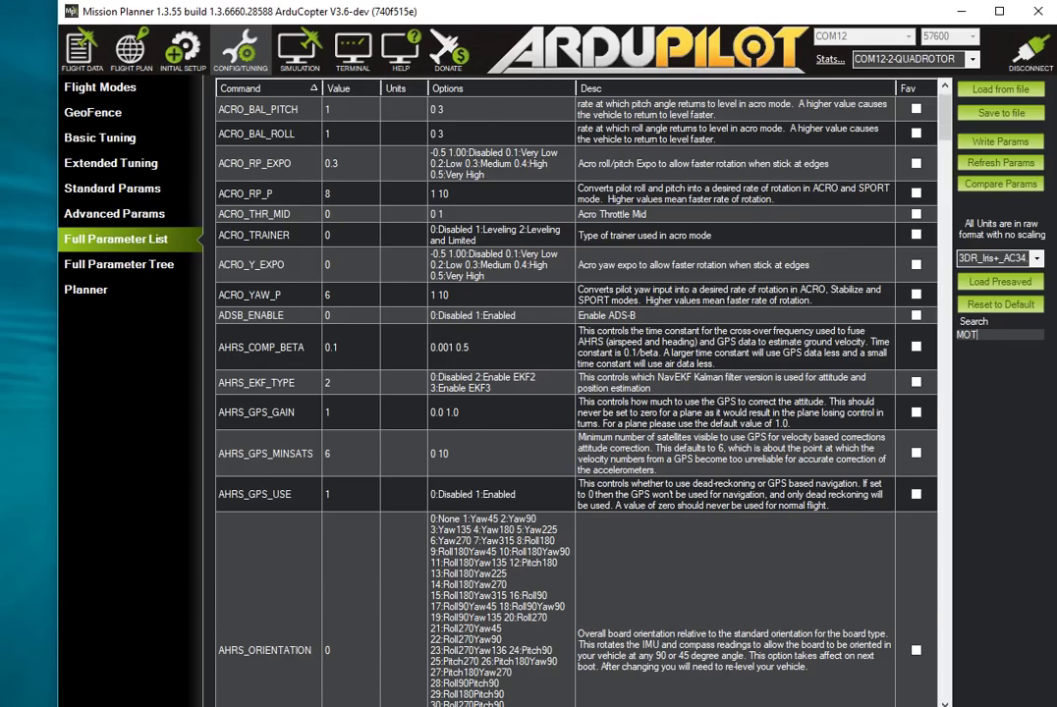
{"action": "type", "text": "_P"}
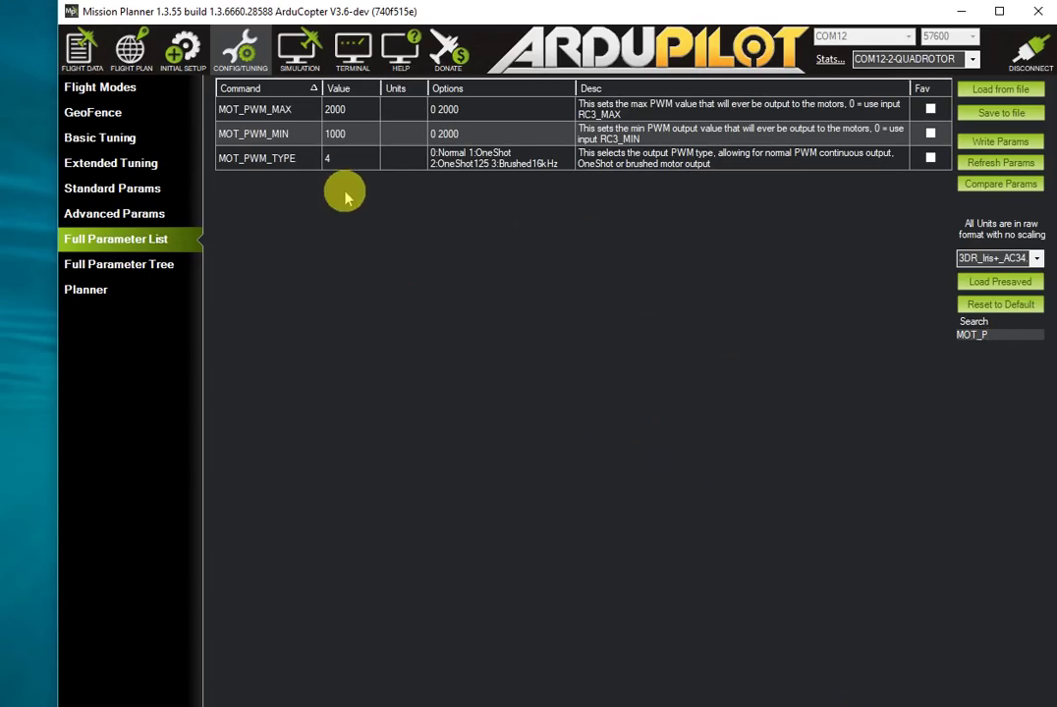
{"action": "double_click", "coordinate": [328, 158]}
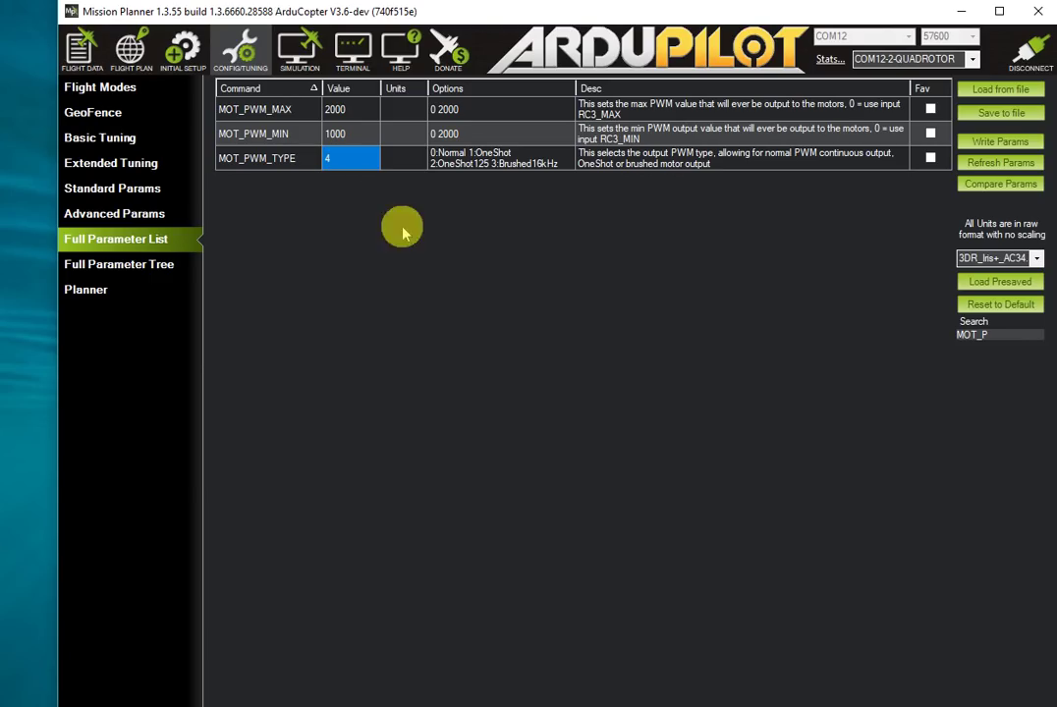
{"action": "key", "text": "BackSpace"}
{"action": "key", "text": "BackSpace"}
{"action": "key", "text": "BackSpace"}
{"action": "key", "text": "BackSpace"}
{"action": "key", "text": "BackSpace"}
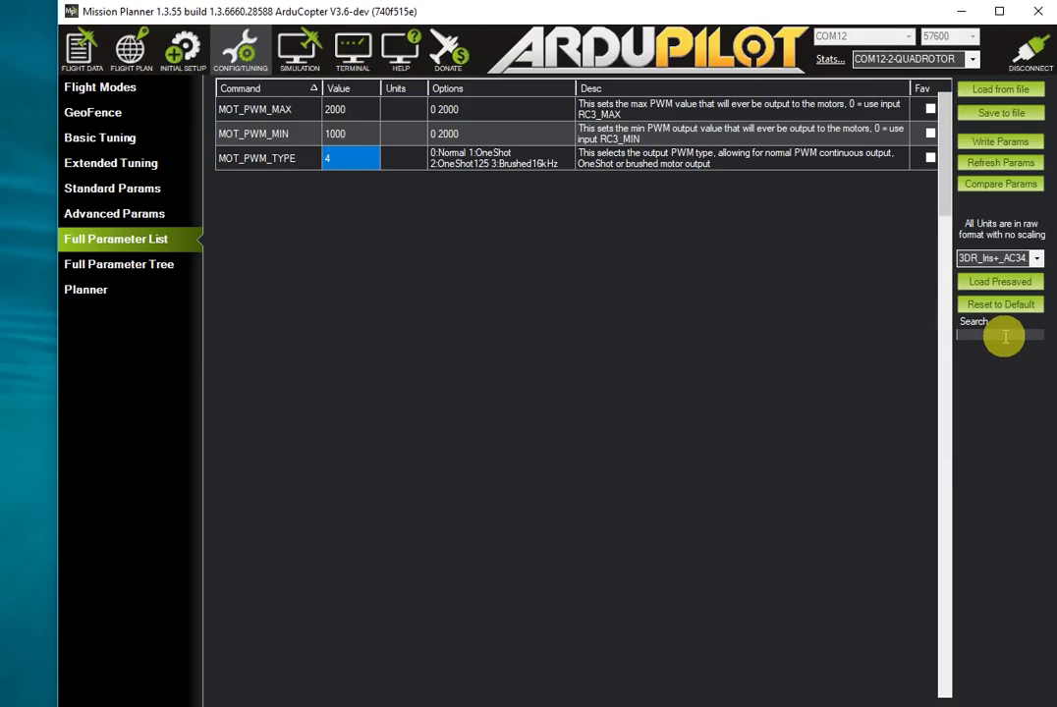
Step: Verify SERVO9_FUNCTION is 33 (Motor1) and SERVO10_FUNCTION is 34 (Motor2), then clear the search
{"action": "type", "text": "SERVO9"}
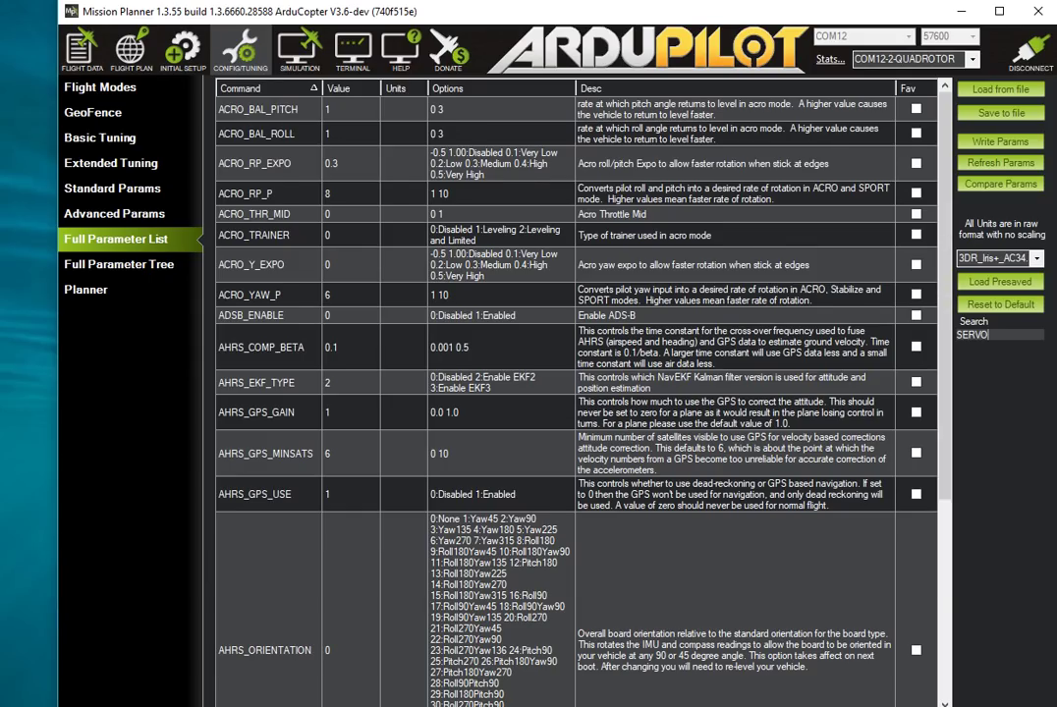
{"action": "type", "text": "_F"}
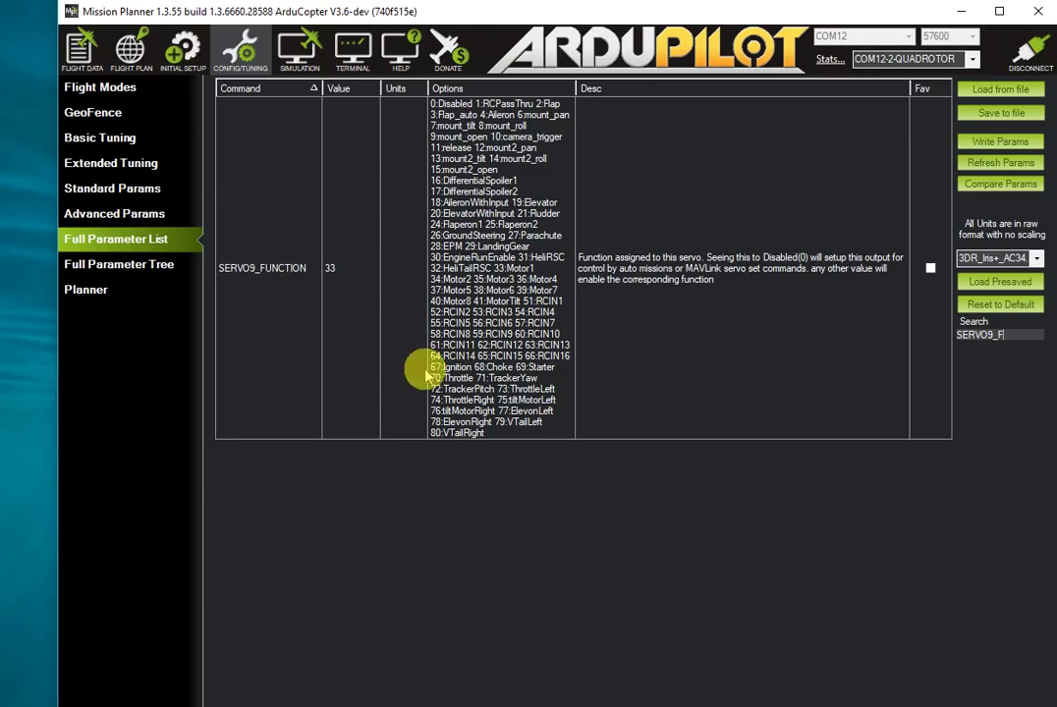
{"action": "left_click", "coordinate": [335, 276]}
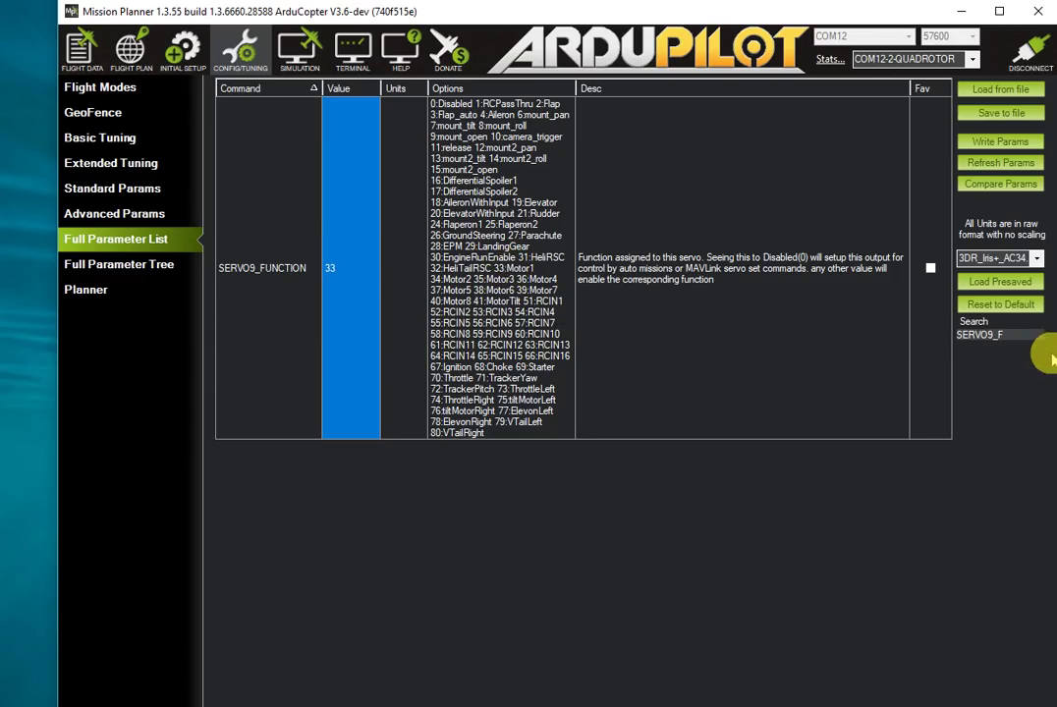
{"action": "type", "text": "=="}
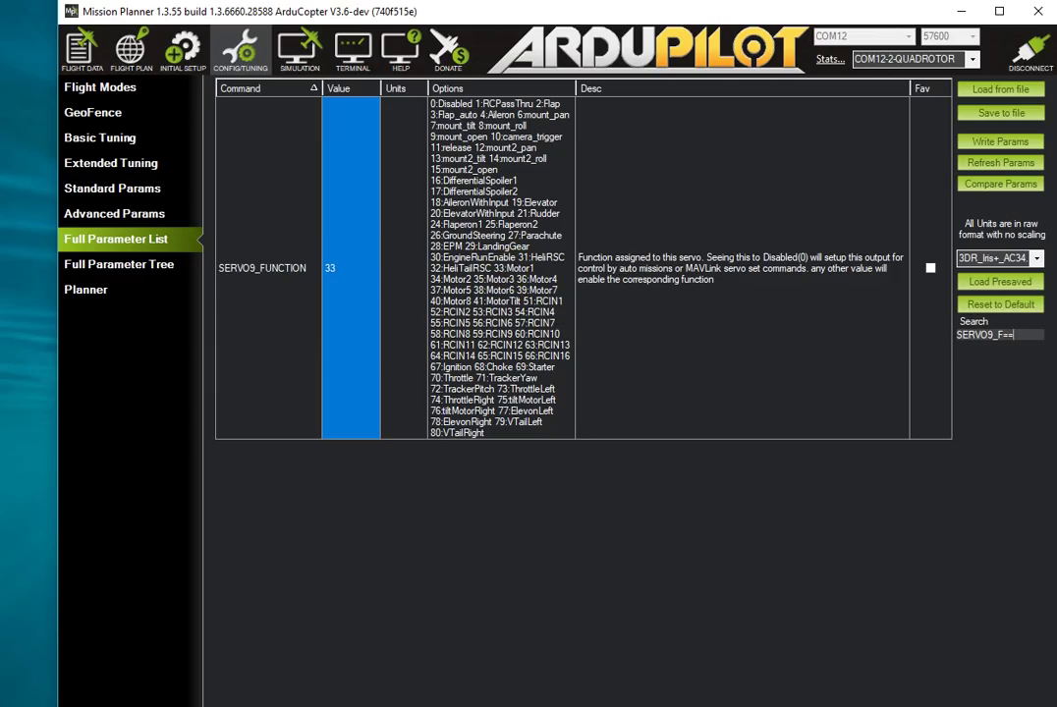
{"action": "key", "text": "BackSpace"}
{"action": "key", "text": "BackSpace"}
{"action": "key", "text": "BackSpace"}
{"action": "key", "text": "BackSpace"}
{"action": "key", "text": "BackSpace"}
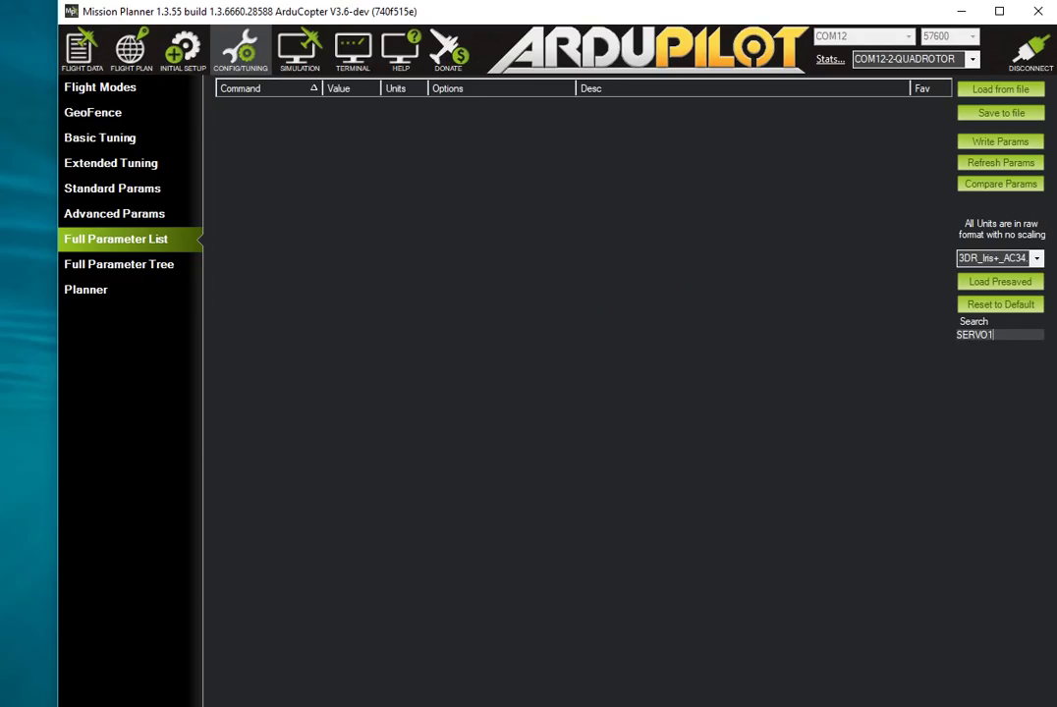
{"action": "type", "text": "1-"}
{"action": "type", "text": "0_F"}
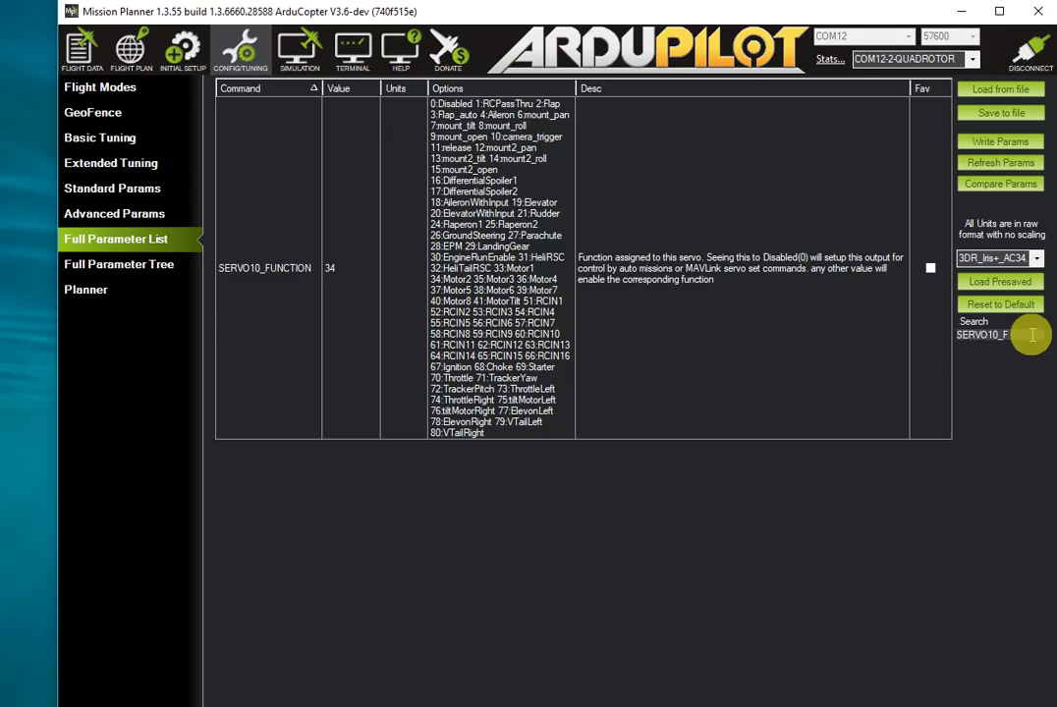
{"action": "key", "text": "BackSpace"}
{"action": "key", "text": "BackSpace"}
{"action": "key", "text": "BackSpace"}
{"action": "key", "text": "BackSpace"}
{"action": "key", "text": "BackSpace"}
{"action": "key", "text": "BackSpace"}
{"action": "key", "text": "BackSpace"}
{"action": "key", "text": "BackSpace"}
{"action": "key", "text": "BackSpace"}
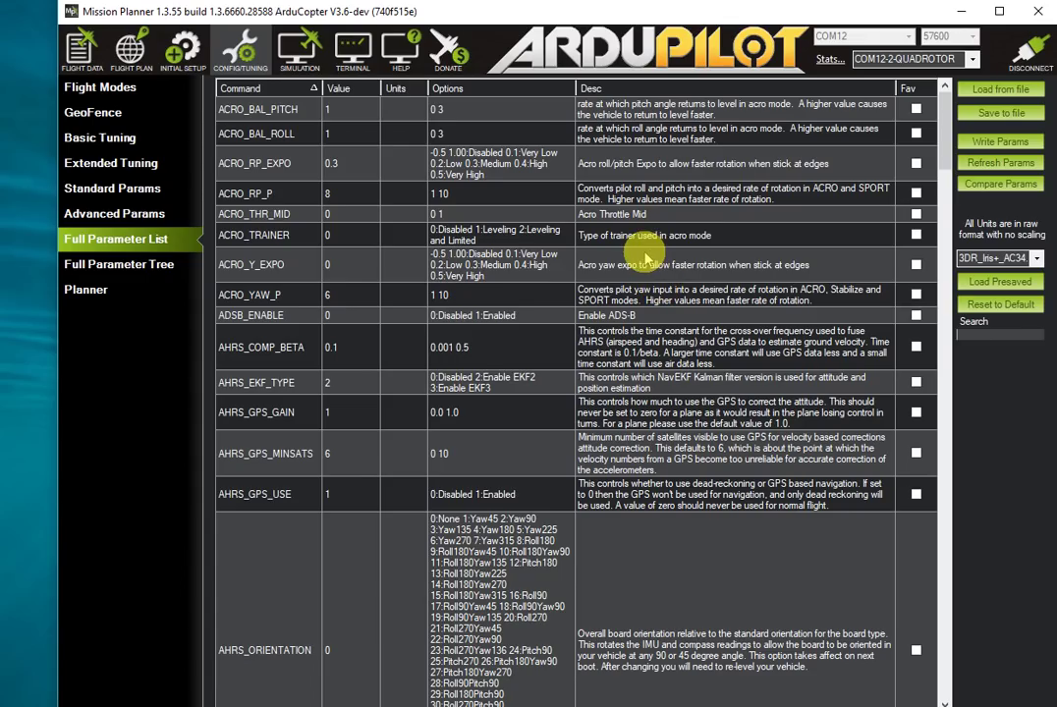
Step: Filter parameters by BLH and leave SERVO_BLH_AUTO unchanged at 1
{"action": "left_click", "coordinate": [1002, 335]}
{"action": "type", "text": "BLH"}
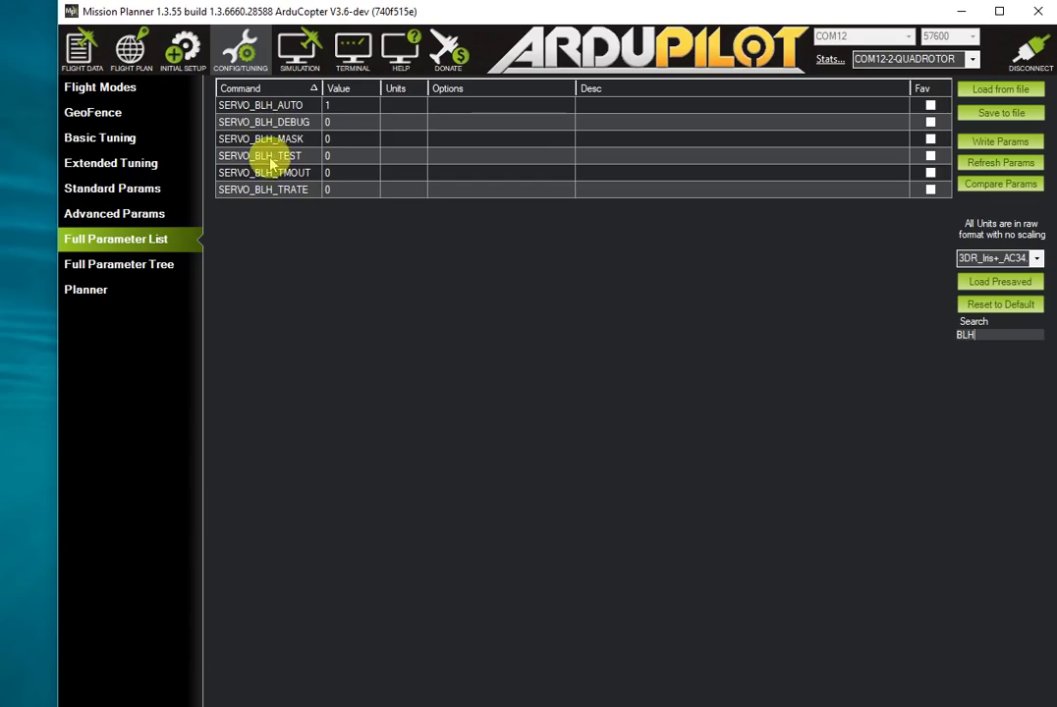
{"action": "left_click", "coordinate": [333, 108]}
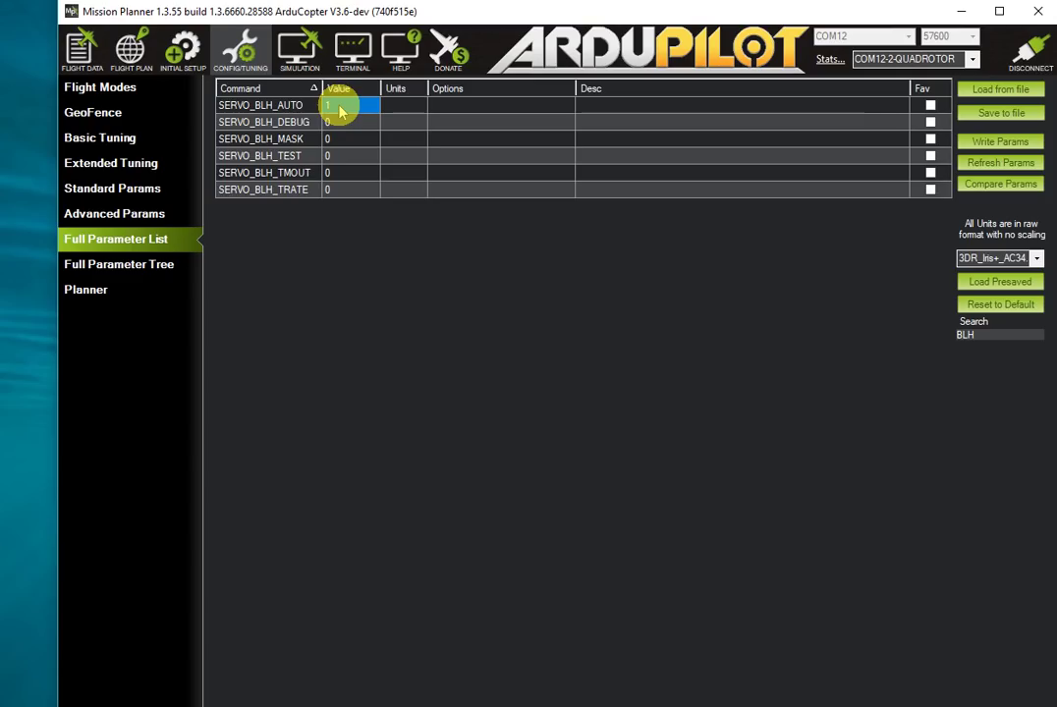
{"action": "left_click", "coordinate": [358, 110]}
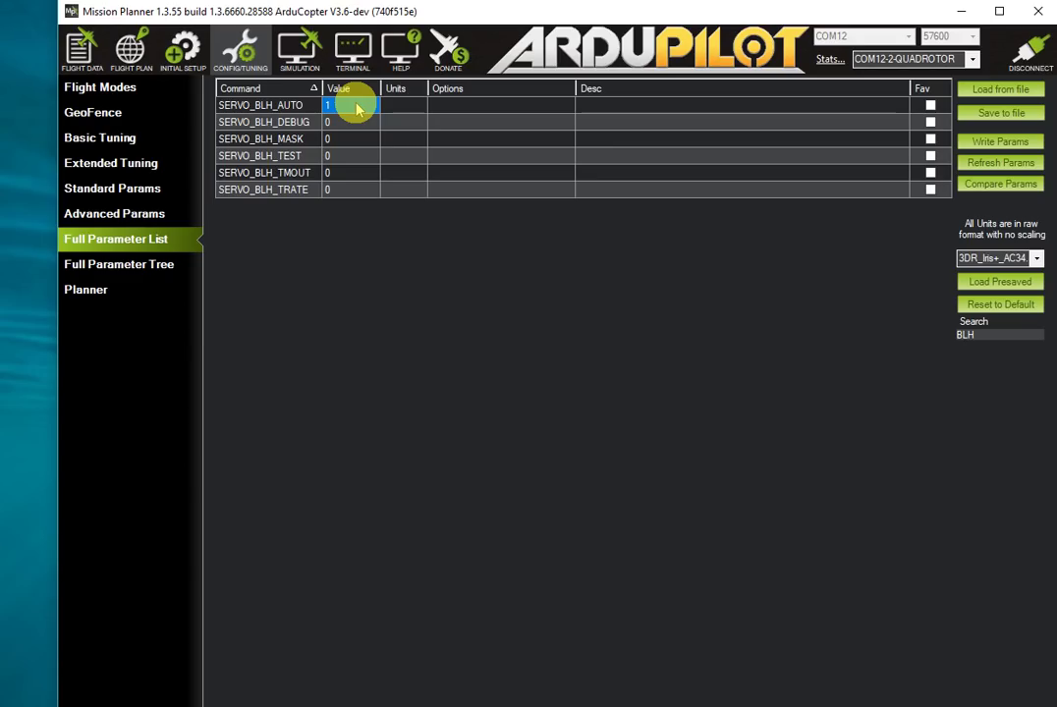
{"action": "key", "text": "Escape"}
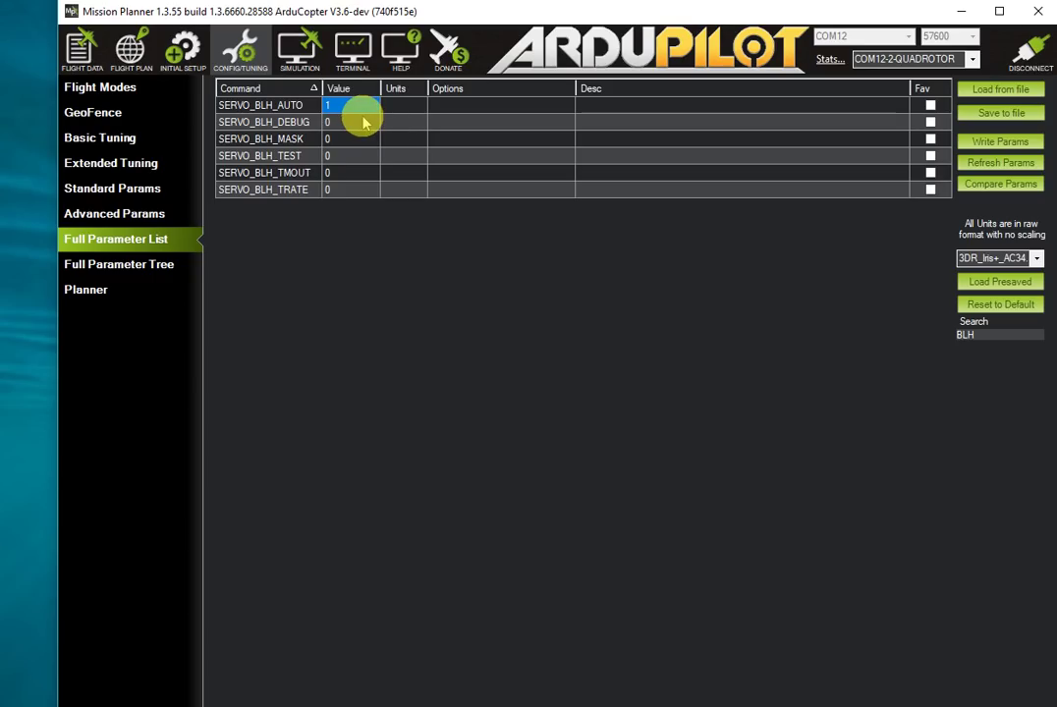
Step: Return to the Flight Data view and switch to the BLHeliSuite32 window
{"action": "left_click", "coordinate": [82, 41]}
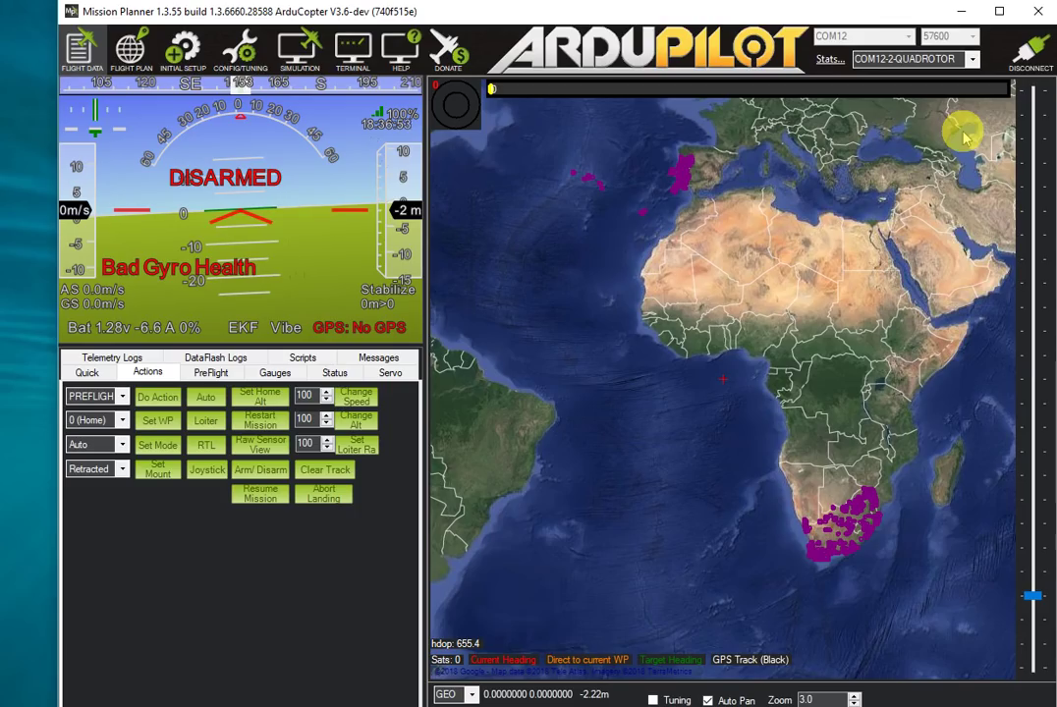
{"action": "key", "text": "alt+Tab"}
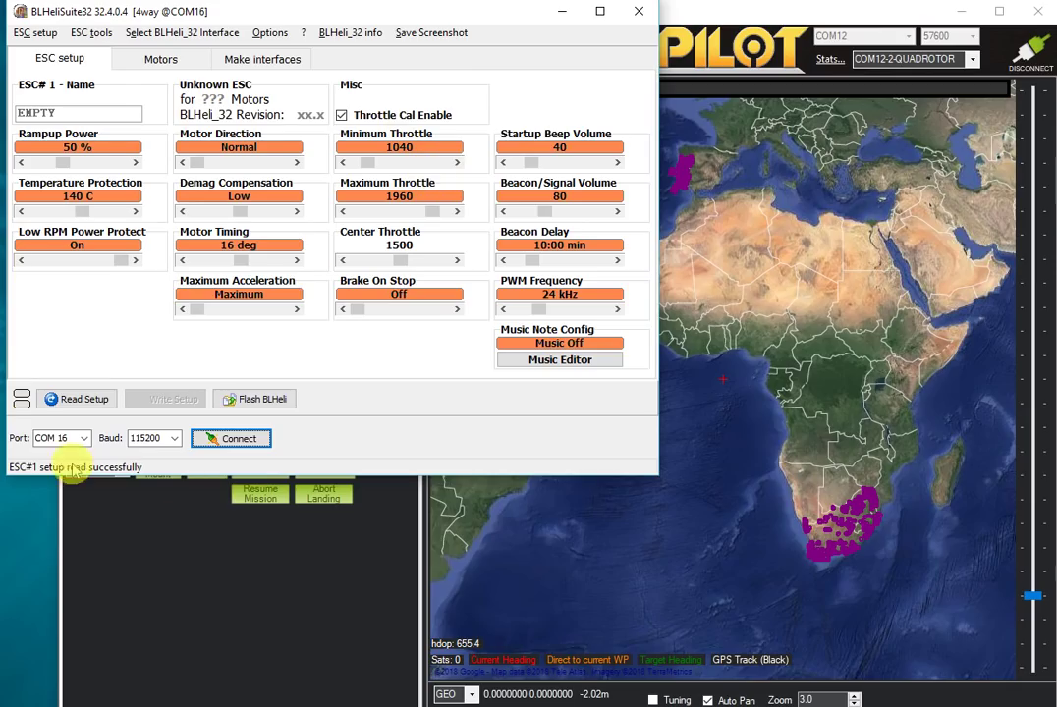
Step: Connect BLHeliSuite32 through the flight controller on port COM 16
{"action": "left_click", "coordinate": [89, 439]}
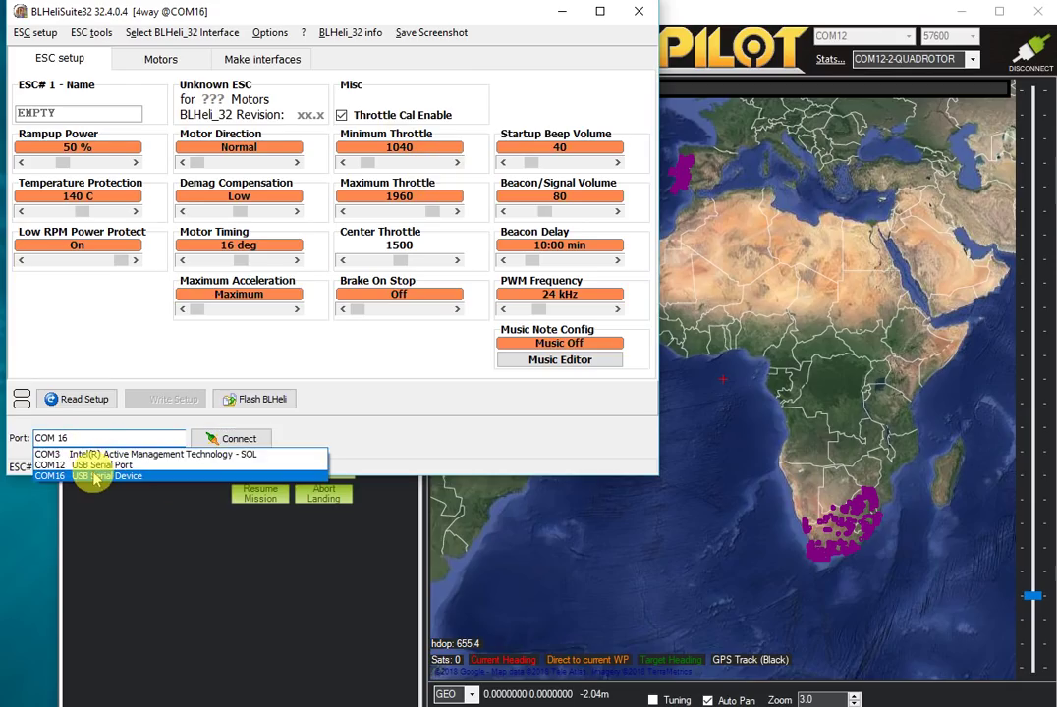
{"action": "left_click", "coordinate": [89, 463]}
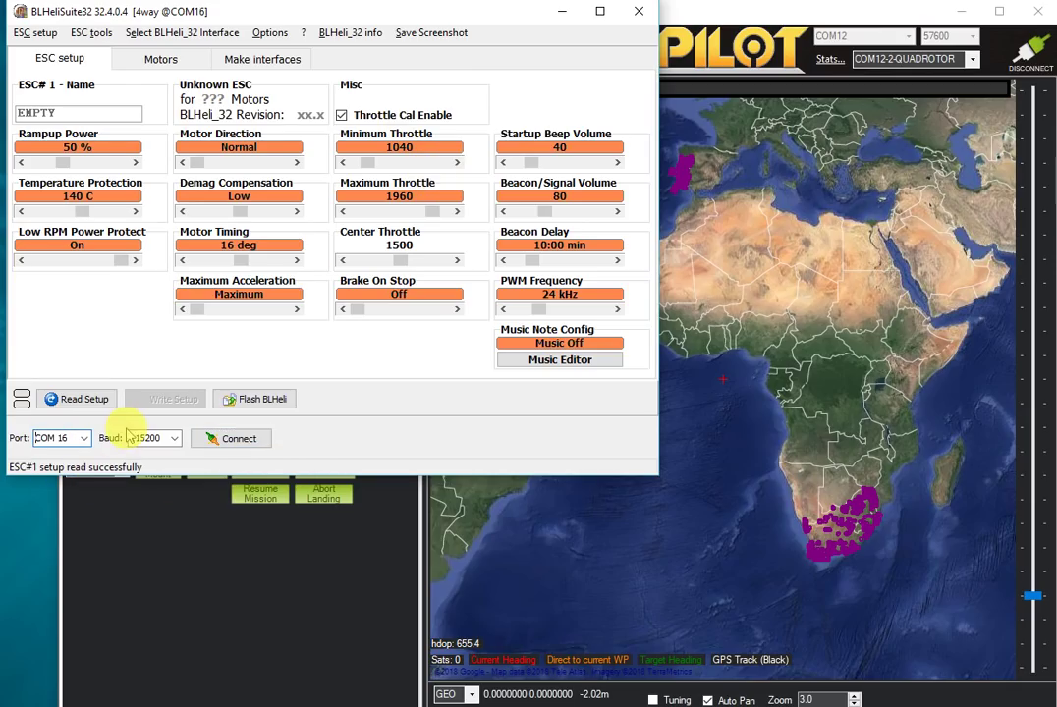
{"action": "left_click", "coordinate": [240, 440]}
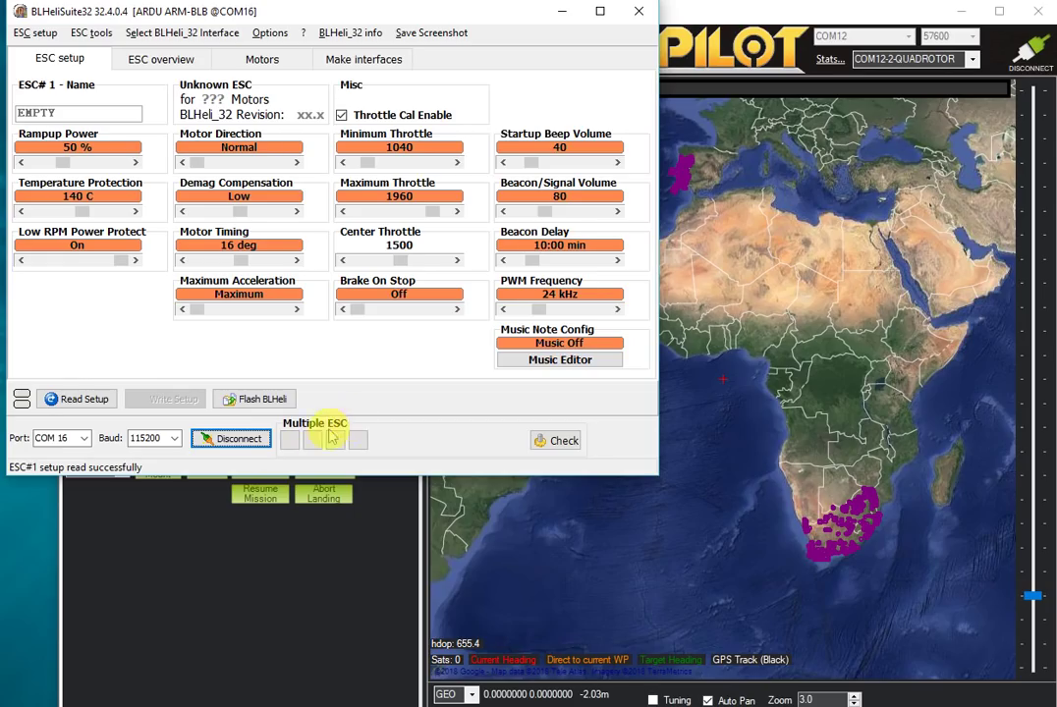
Step: Read the setup from all four Siskin_ST_32_Plus ESCs and accept the multiple-ESC summary
{"action": "left_click", "coordinate": [84, 401]}
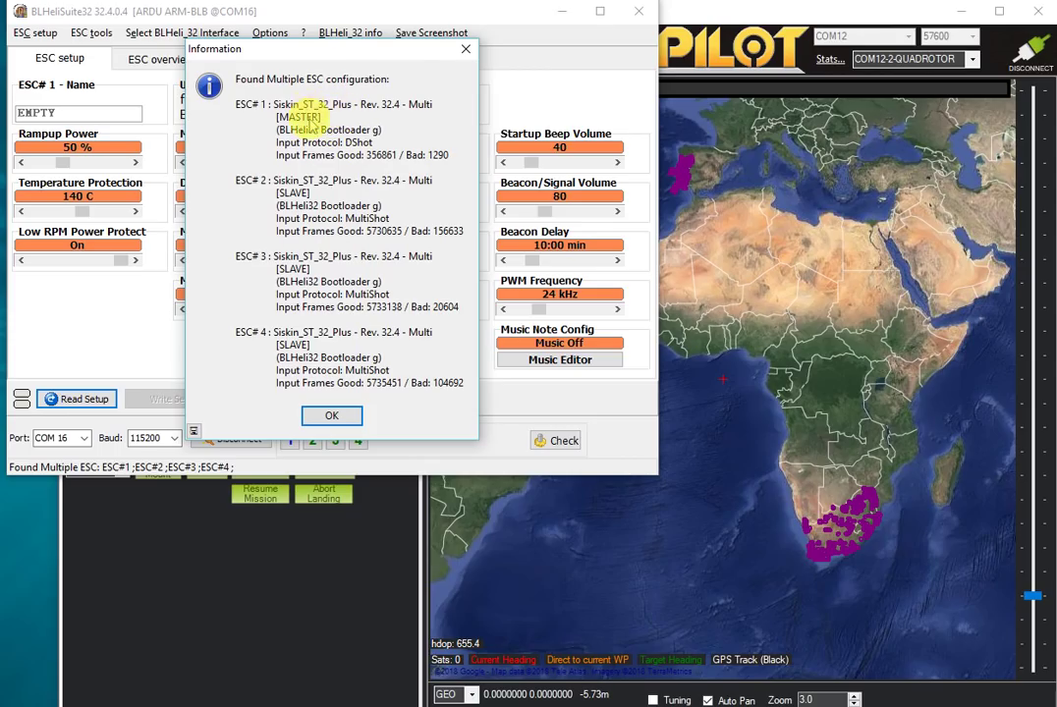
{"action": "left_click", "coordinate": [332, 416]}
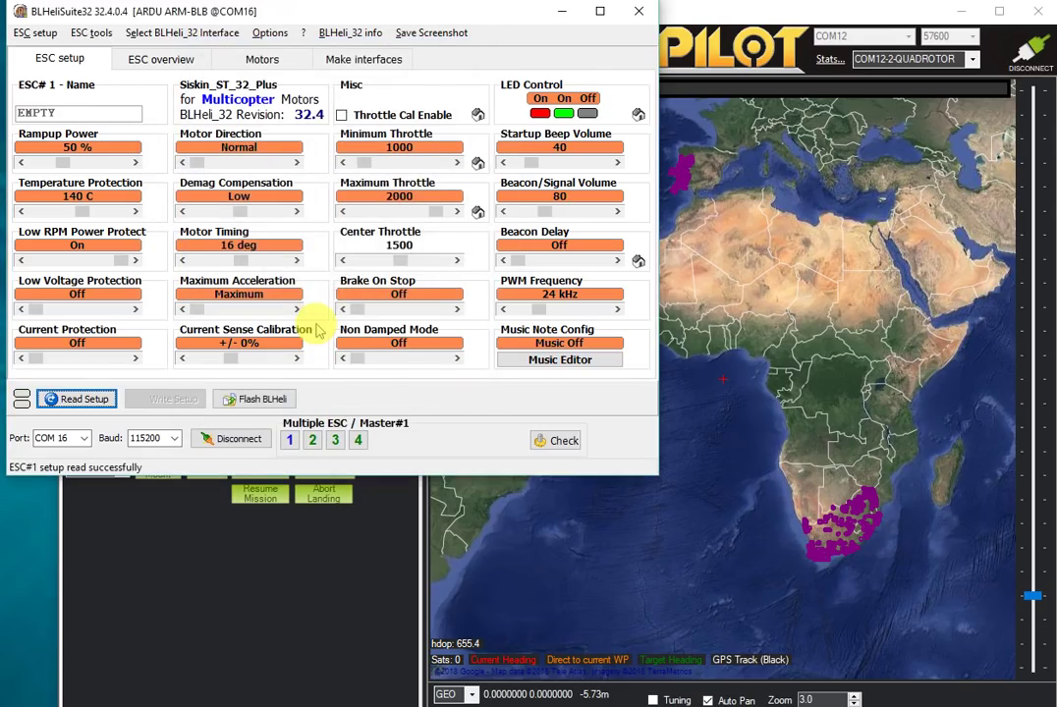
Step: Check the BLHeli_32 menu, then view the ESC overview comparing ESC#1–ESC#4 at revision 32.4
{"action": "left_click", "coordinate": [332, 270]}
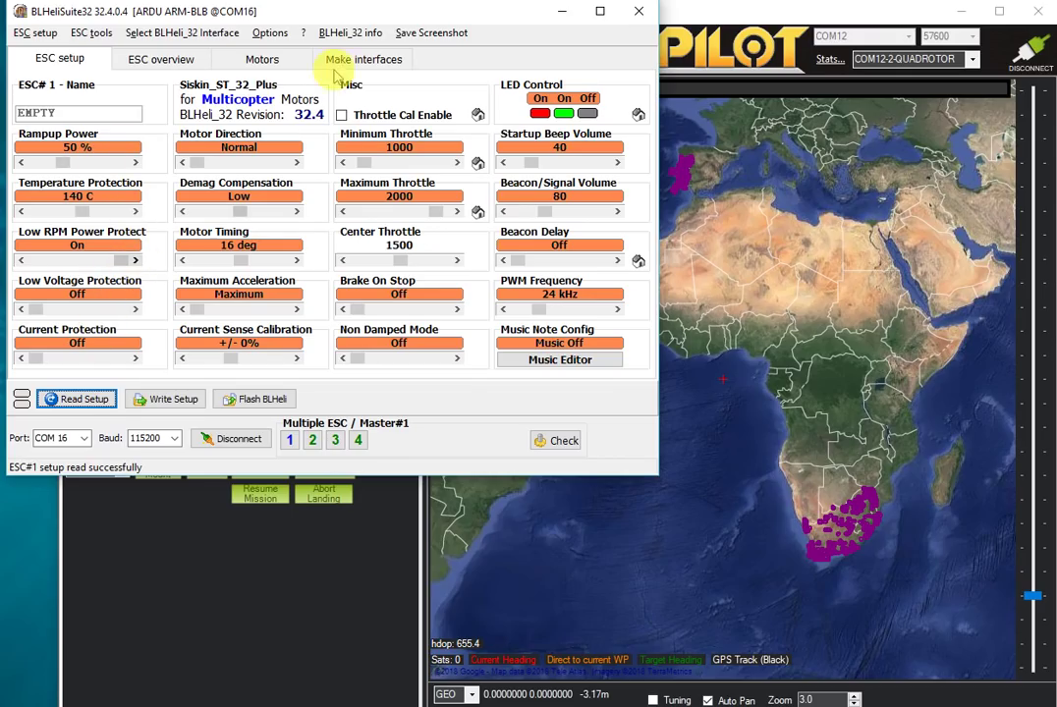
{"action": "left_click", "coordinate": [353, 35]}
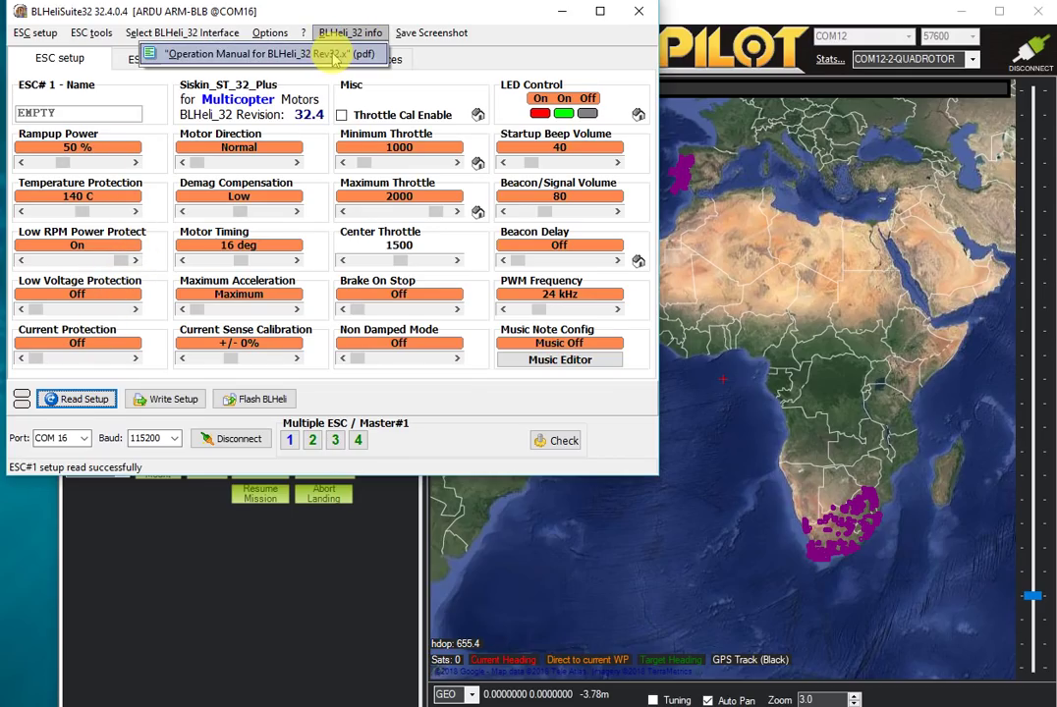
{"action": "left_click", "coordinate": [330, 55]}
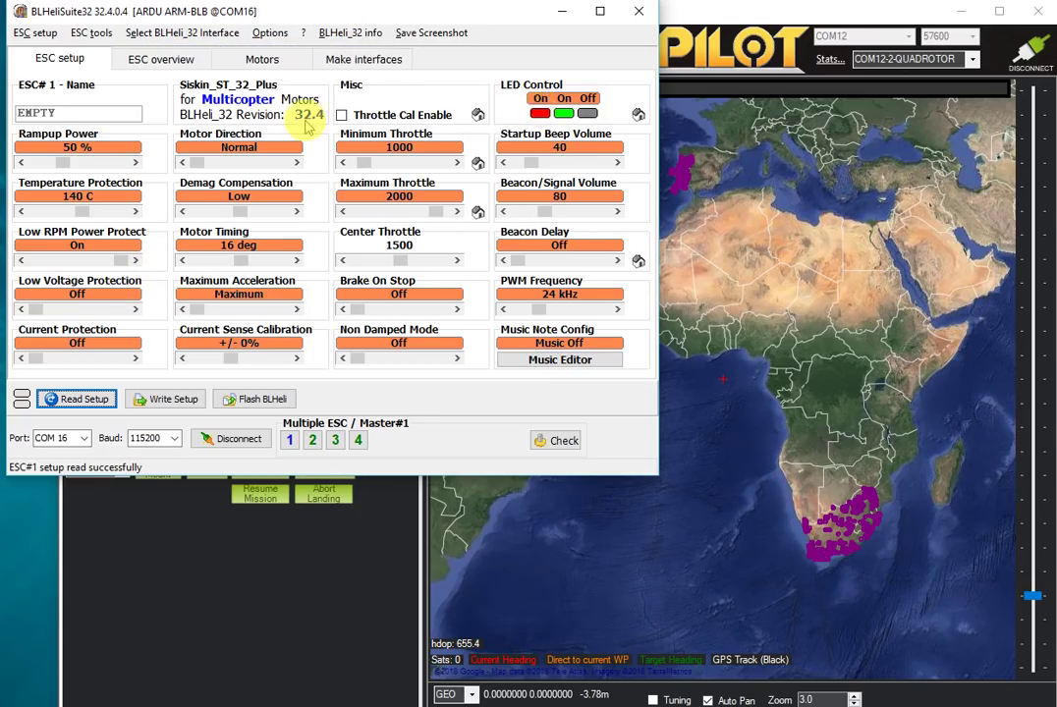
{"action": "left_click", "coordinate": [127, 57]}
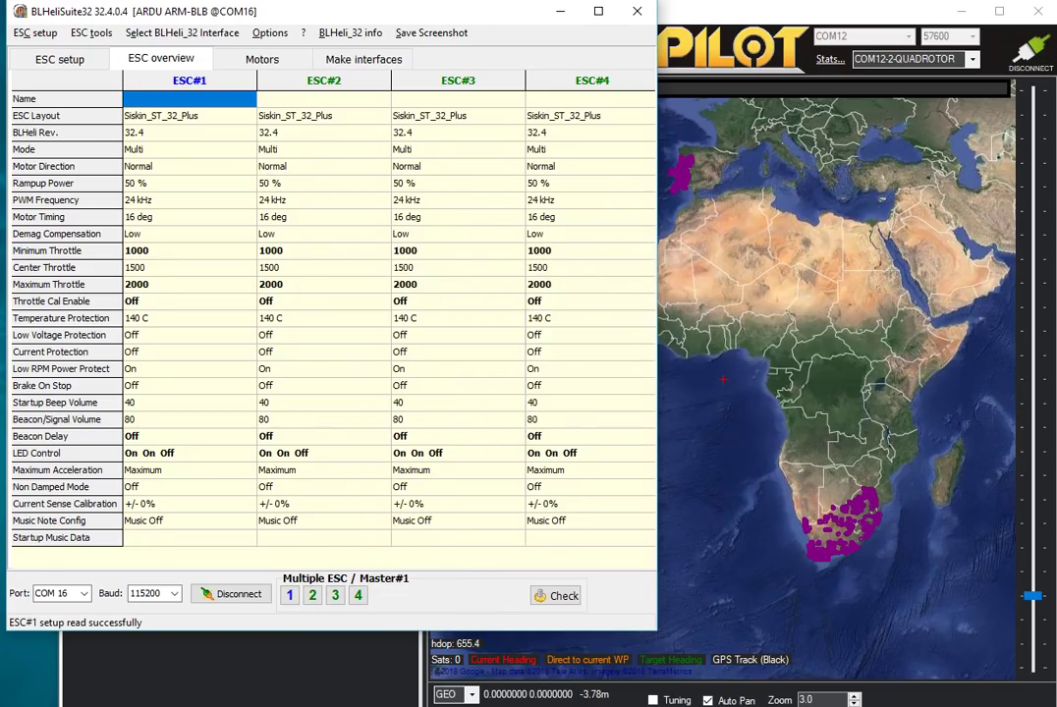
Step: Set only ESC#1's Beacon Delay to 05 sec and write it to the ESC
{"action": "left_click", "coordinate": [56, 59]}
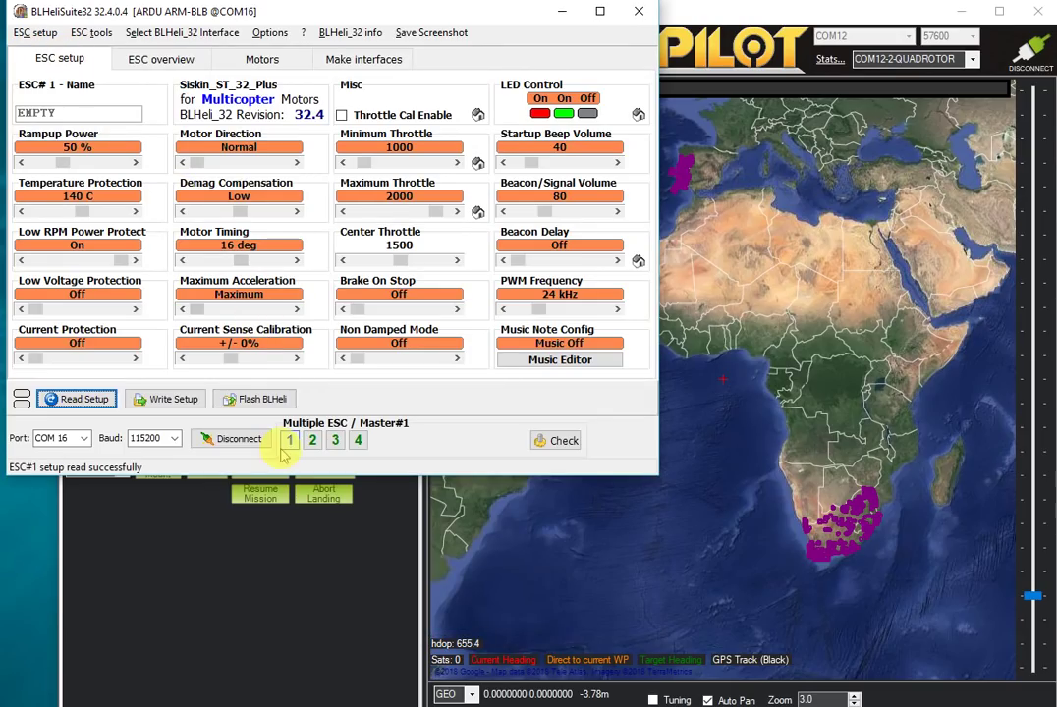
{"action": "left_click", "coordinate": [287, 445]}
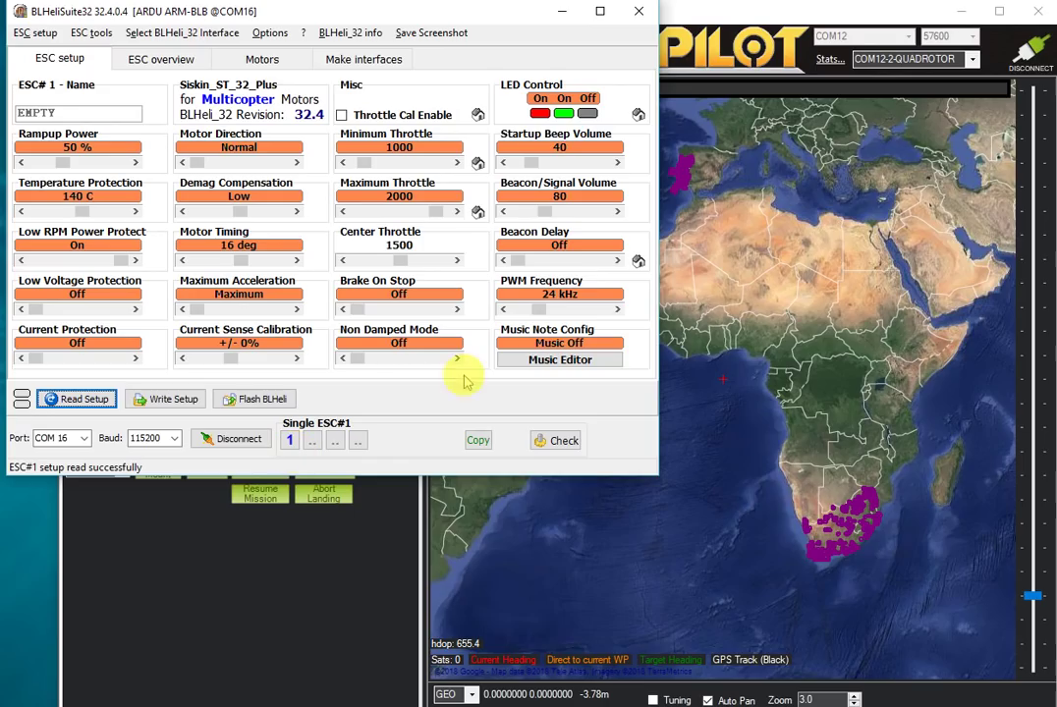
{"action": "left_click", "coordinate": [557, 260]}
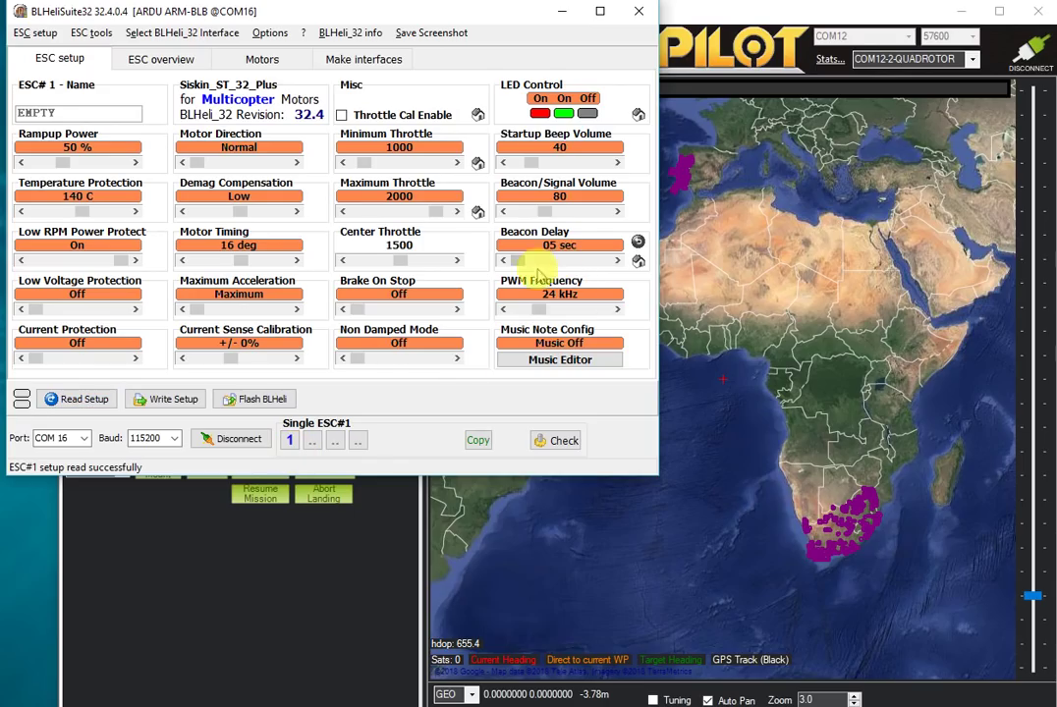
{"action": "left_click", "coordinate": [173, 400]}
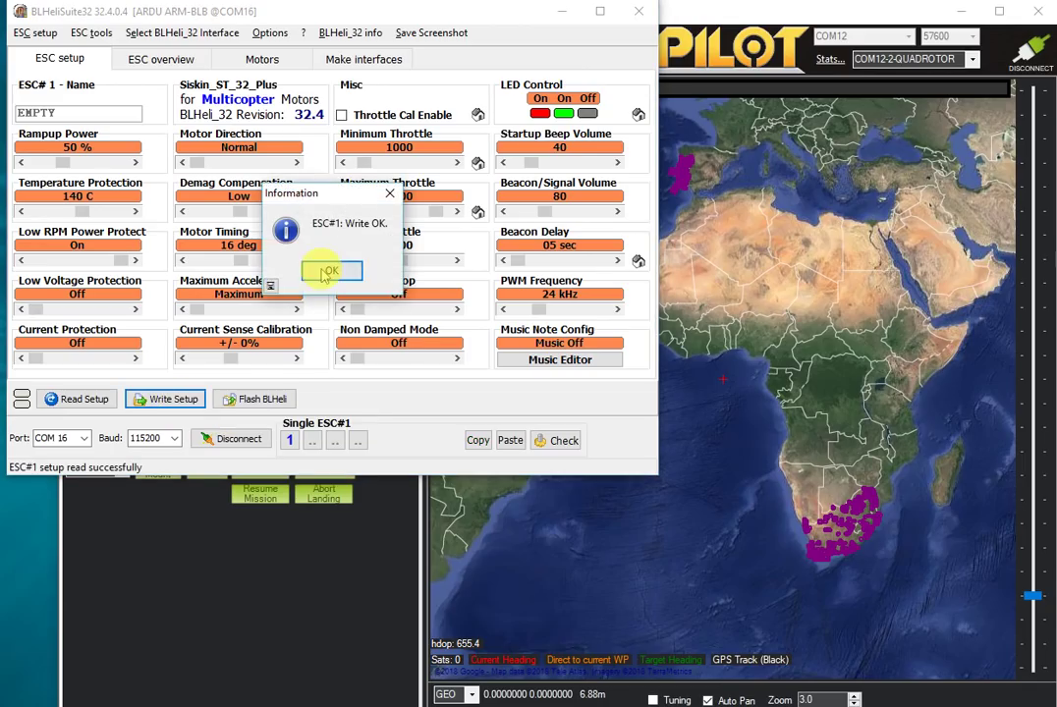
Step: Compare the ESCs in the overview: ESC#1's Beacon Delay is 05 sec, the others Off
{"action": "left_click", "coordinate": [327, 272]}
{"action": "left_click", "coordinate": [137, 59]}
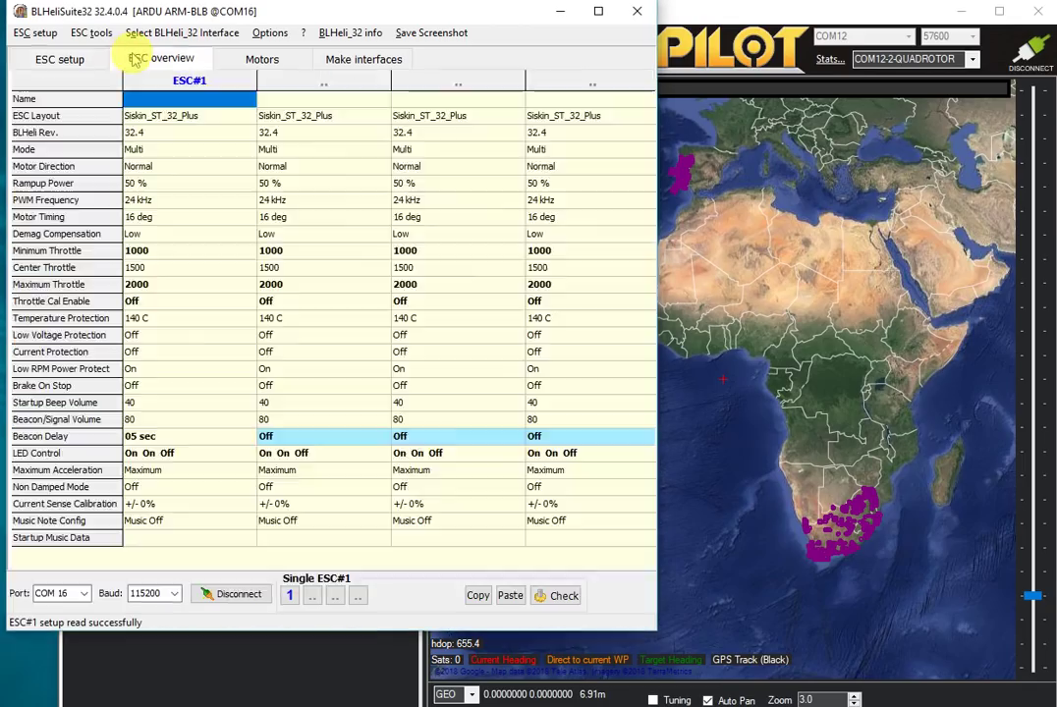
{"action": "mouse_move", "coordinate": [141, 115]}
{"action": "mouse_move", "coordinate": [145, 441]}
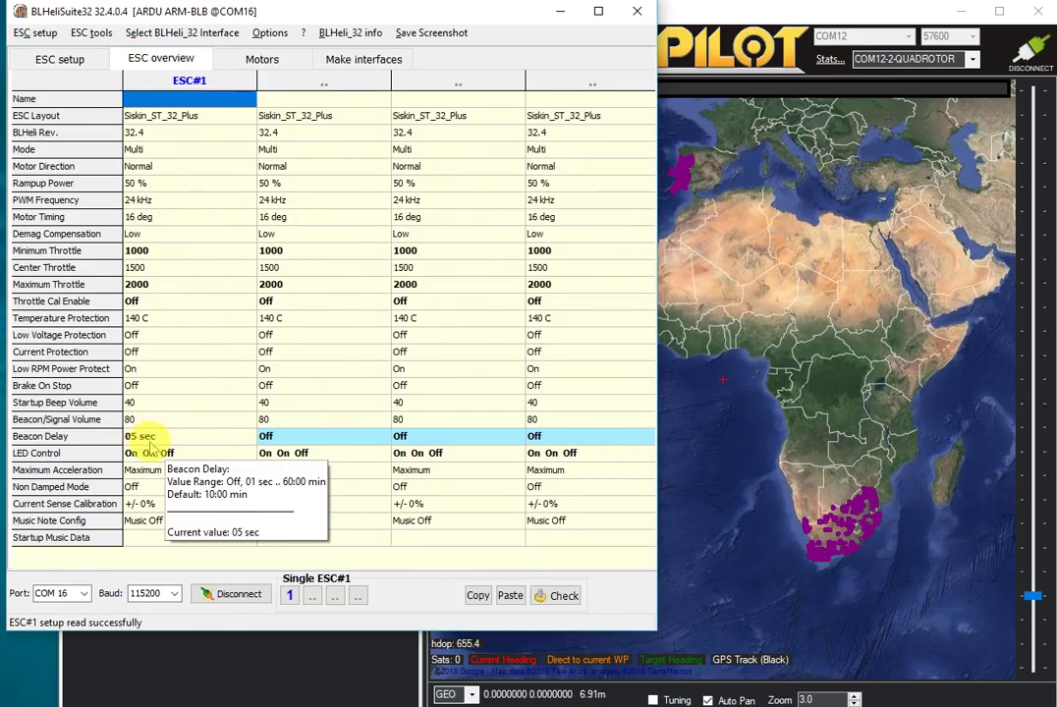
{"action": "mouse_move", "coordinate": [350, 450]}
{"action": "mouse_move", "coordinate": [538, 444]}
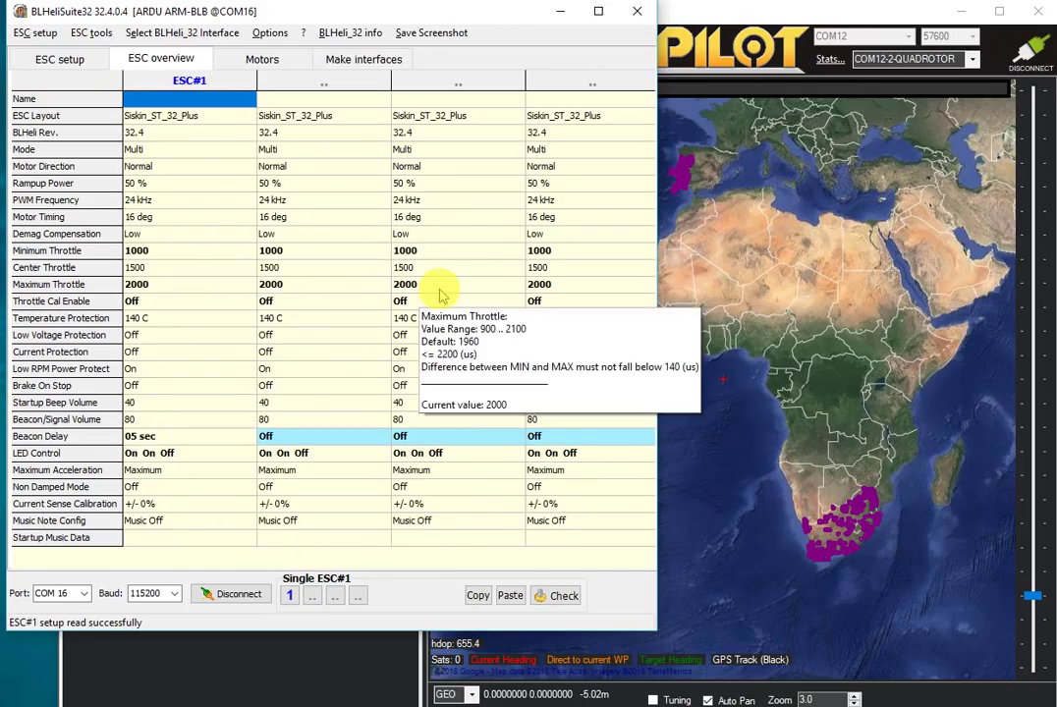
Step: Paste ESC#2's settings onto ESC#1, write them, and confirm all four ESCs match
{"action": "left_click", "coordinate": [59, 60]}
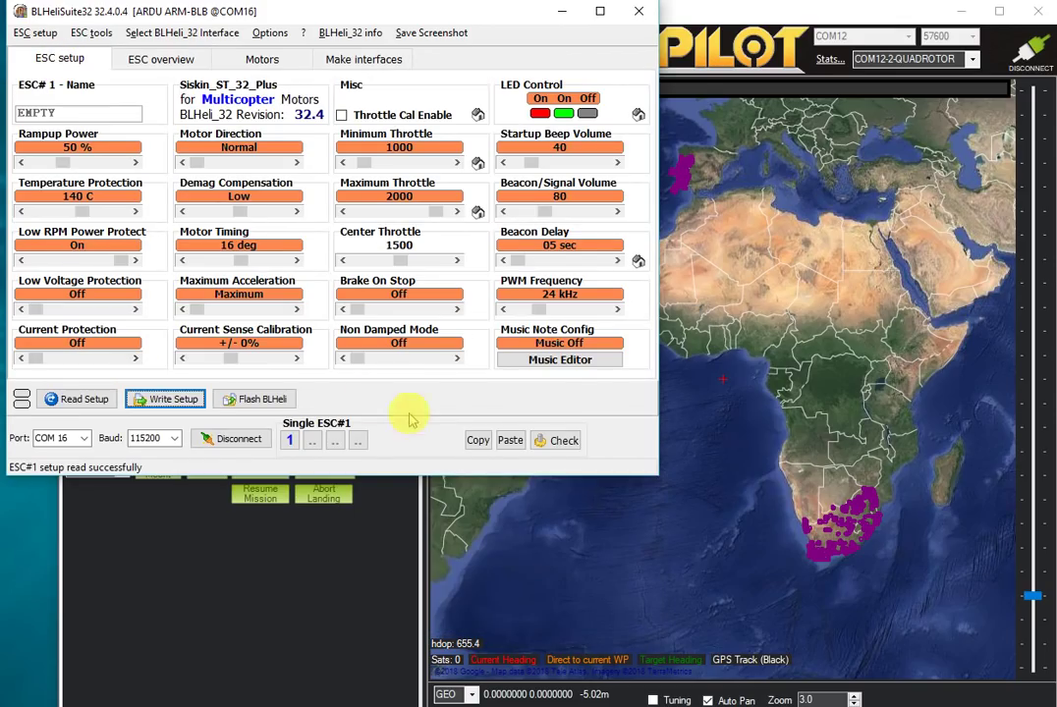
{"action": "right_click", "coordinate": [311, 441]}
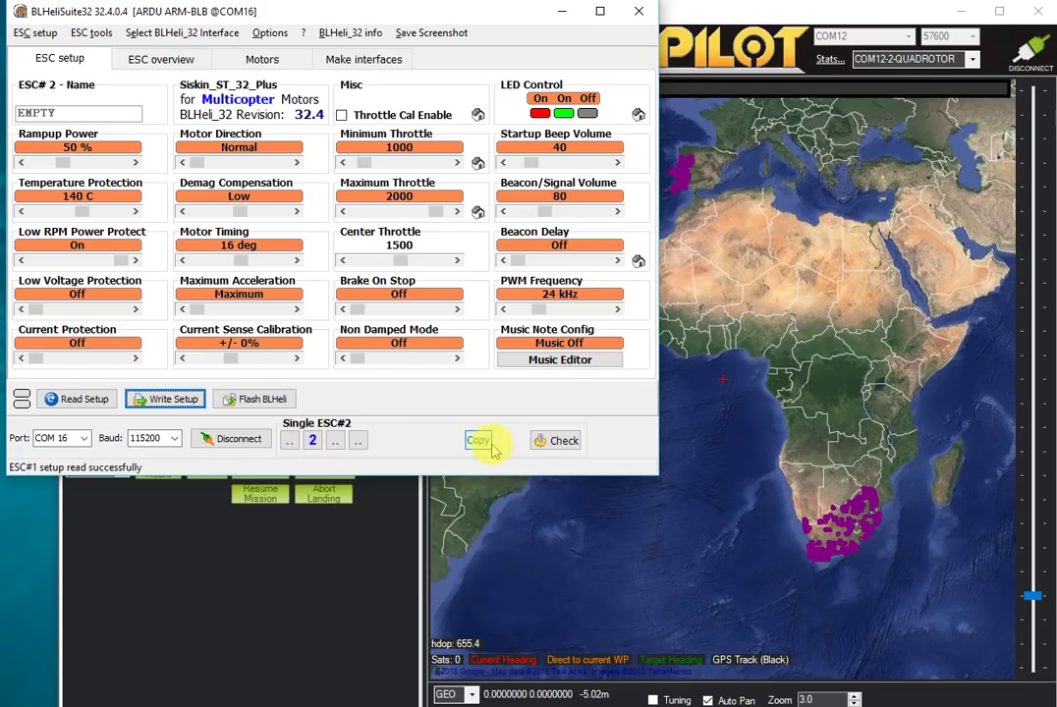
{"action": "left_click", "coordinate": [287, 441]}
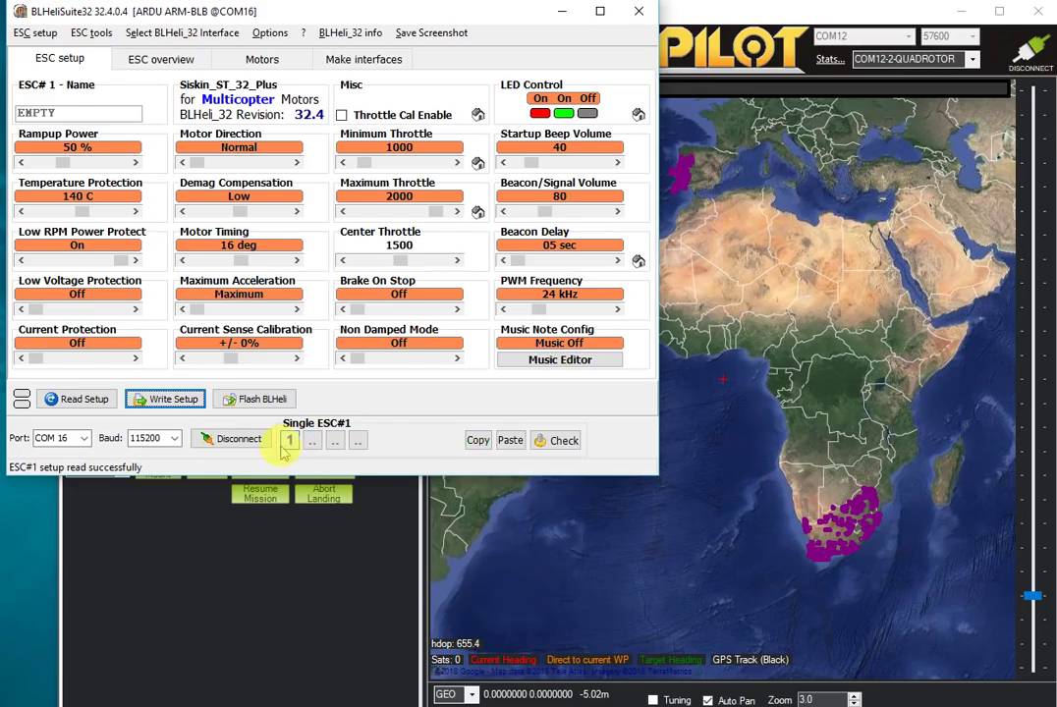
{"action": "left_click", "coordinate": [510, 440]}
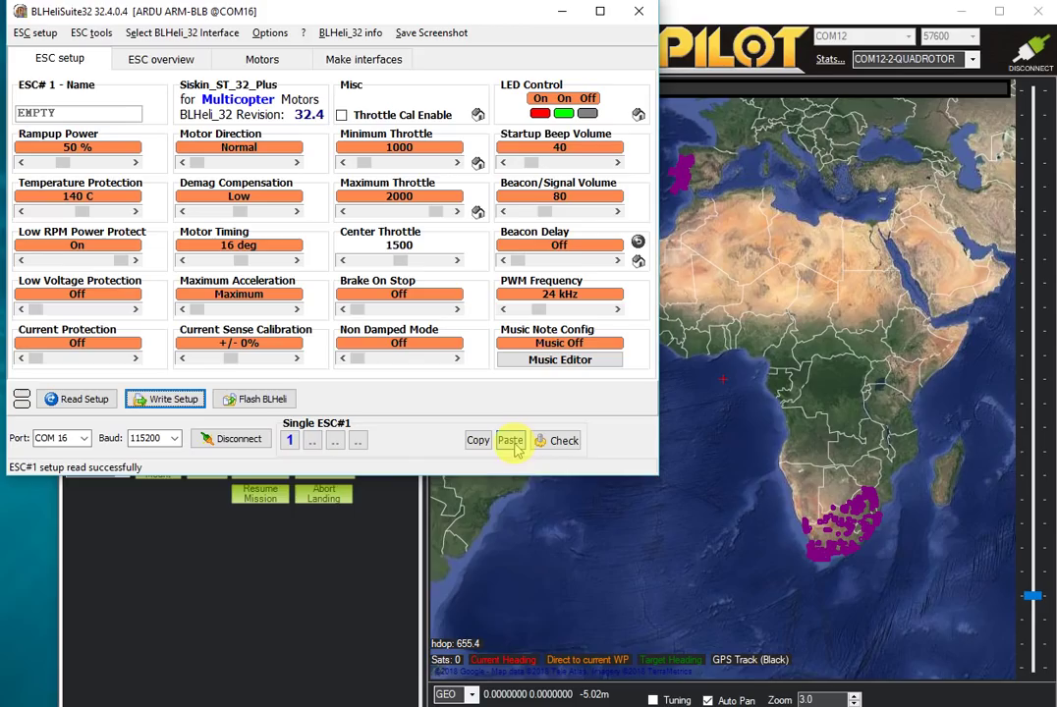
{"action": "left_click", "coordinate": [175, 411]}
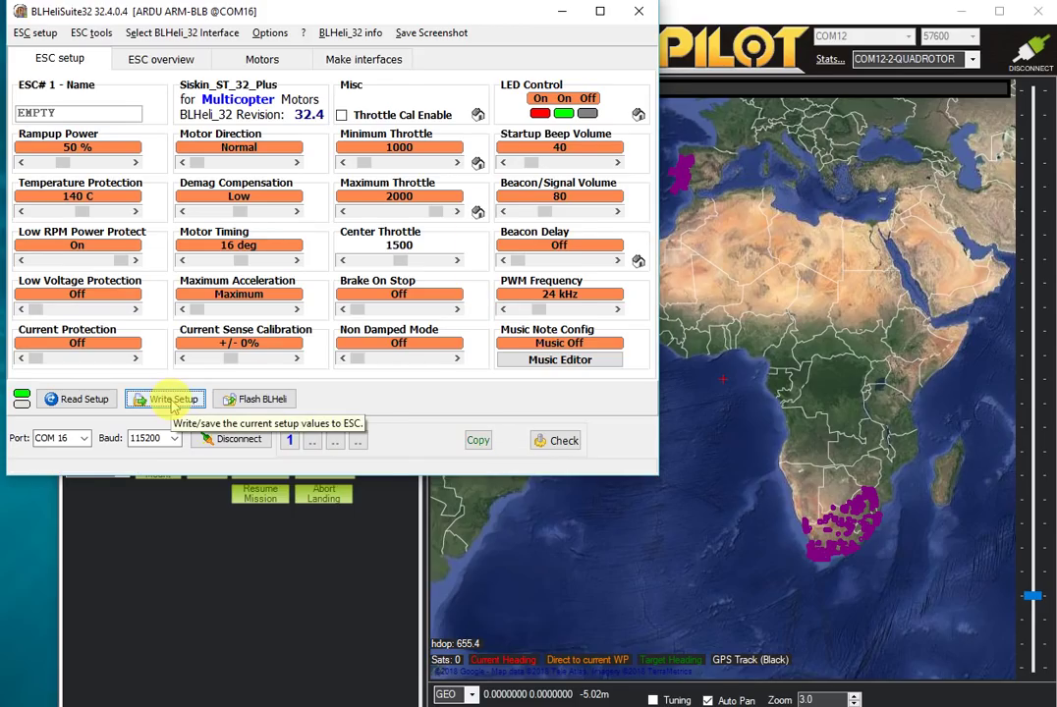
{"action": "left_click", "coordinate": [343, 270]}
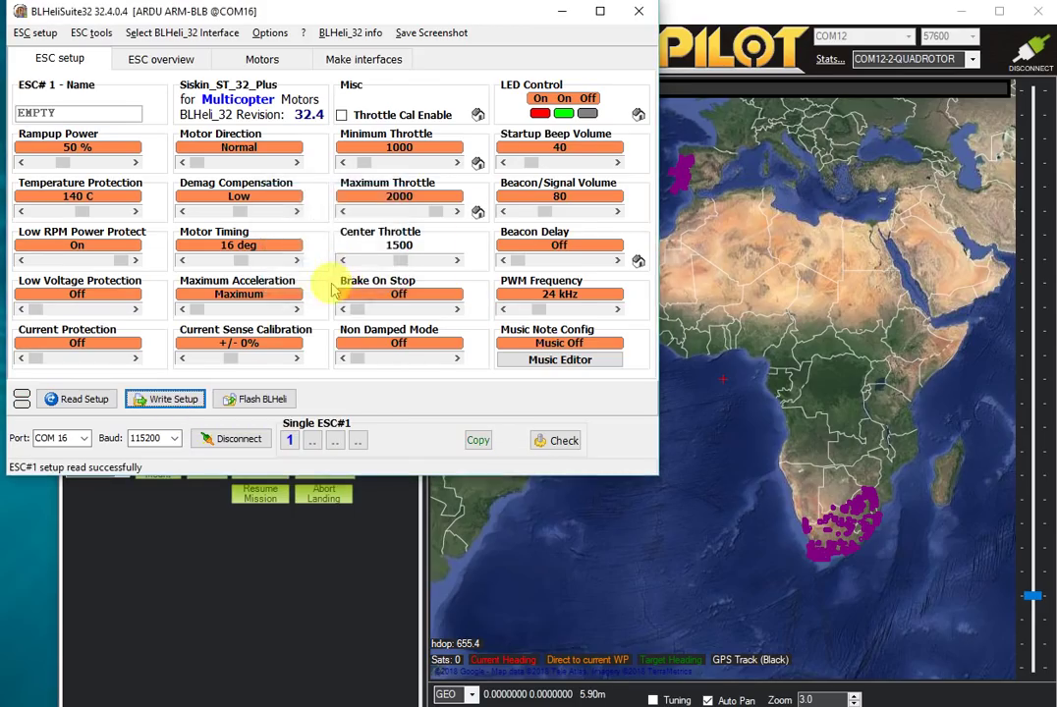
{"action": "left_click", "coordinate": [149, 61]}
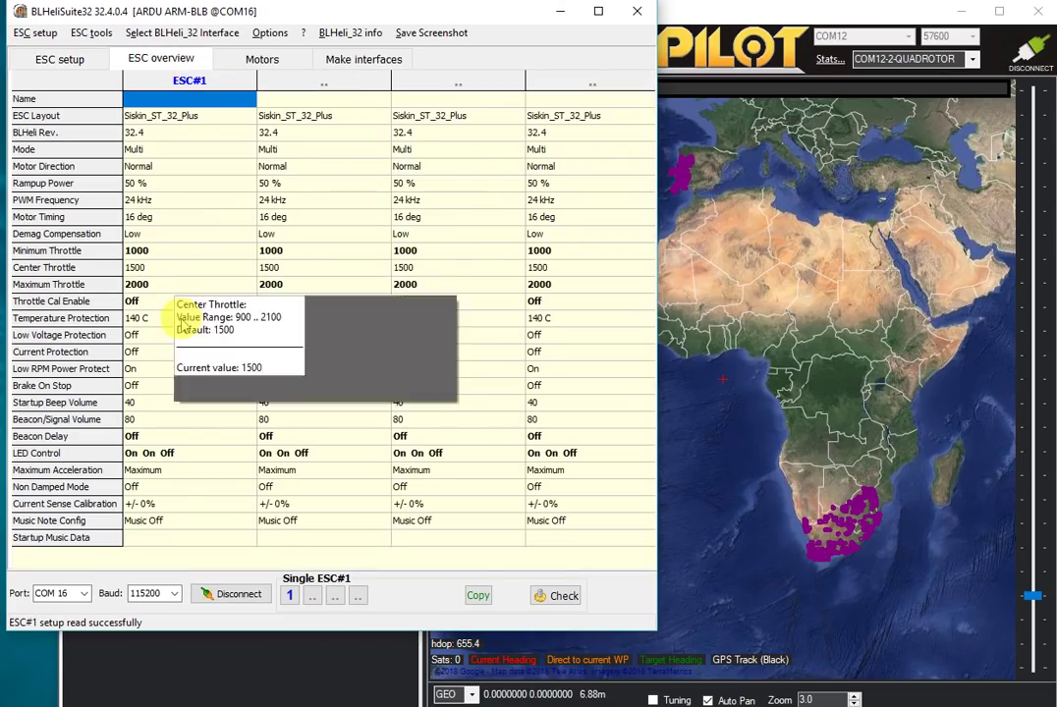
Step: Add ESC#2, #3 and #4 under master ESC#1, confirm matching settings in the overview, and return to setup
{"action": "left_click", "coordinate": [61, 61]}
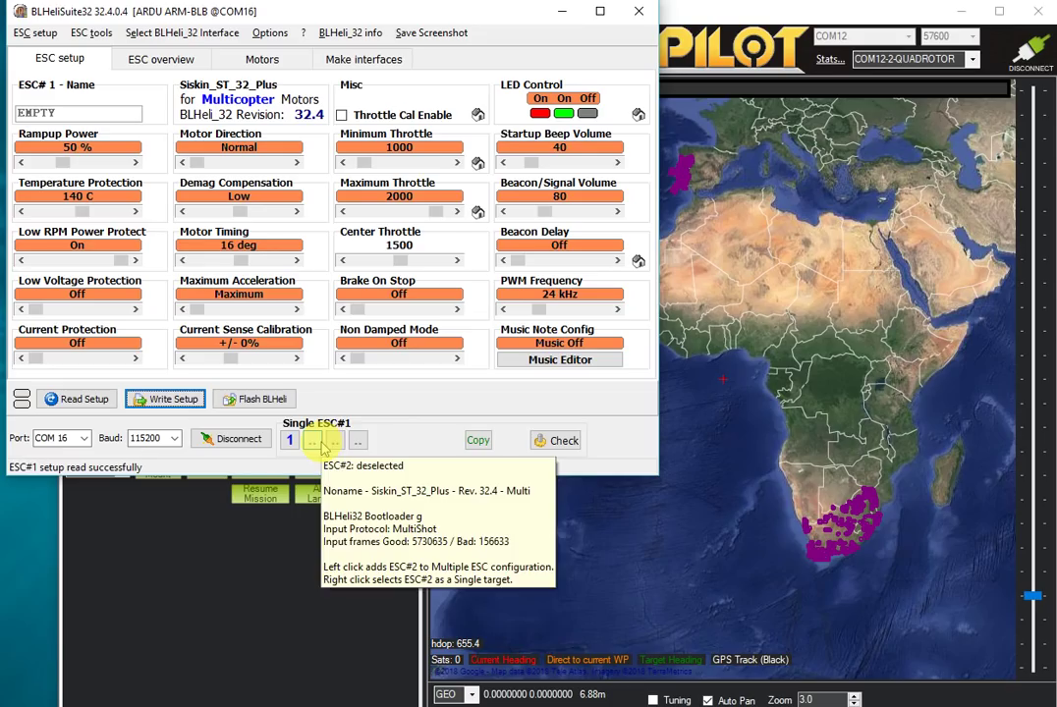
{"action": "left_click", "coordinate": [313, 441]}
{"action": "left_click", "coordinate": [335, 441]}
{"action": "left_click", "coordinate": [358, 441]}
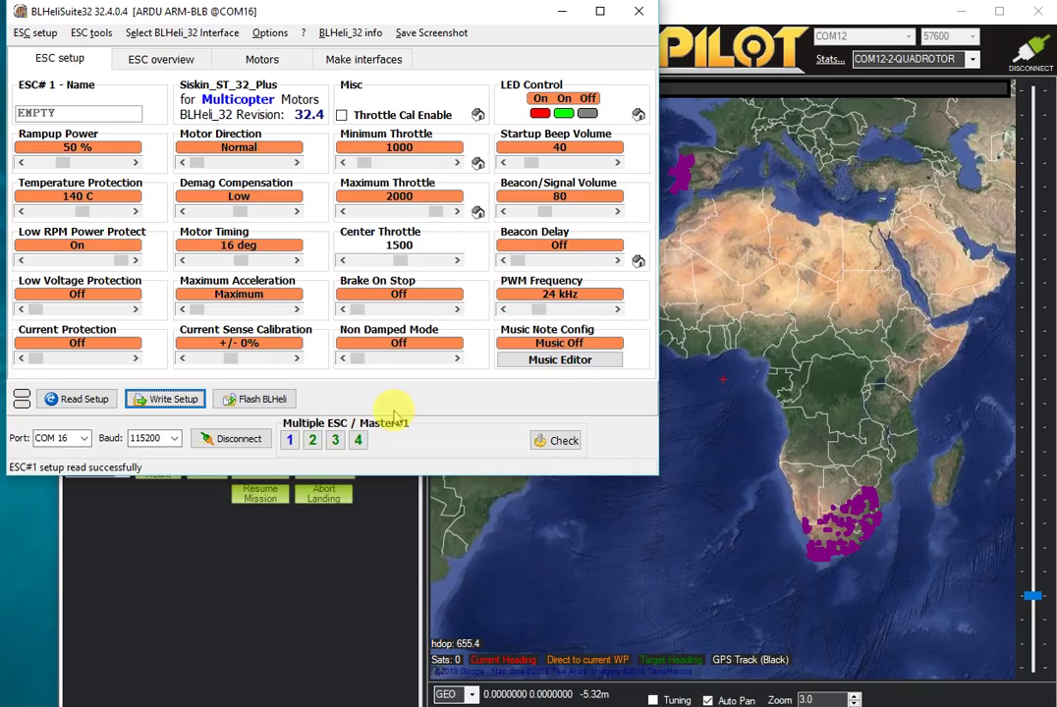
{"action": "left_click", "coordinate": [165, 59]}
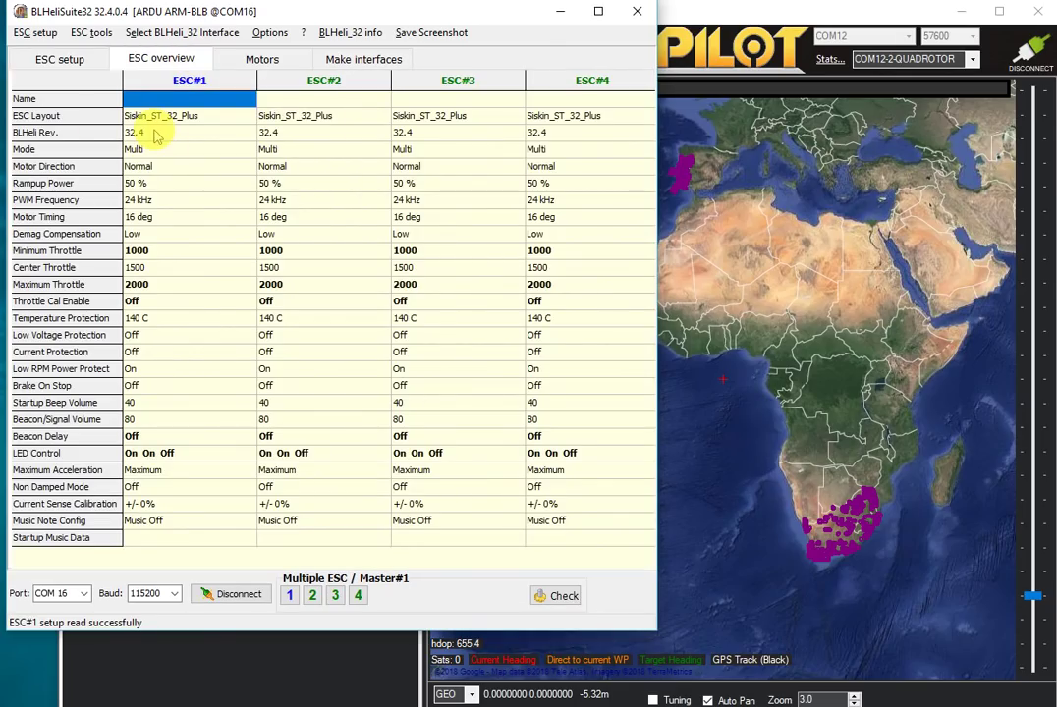
{"action": "left_click", "coordinate": [54, 59]}
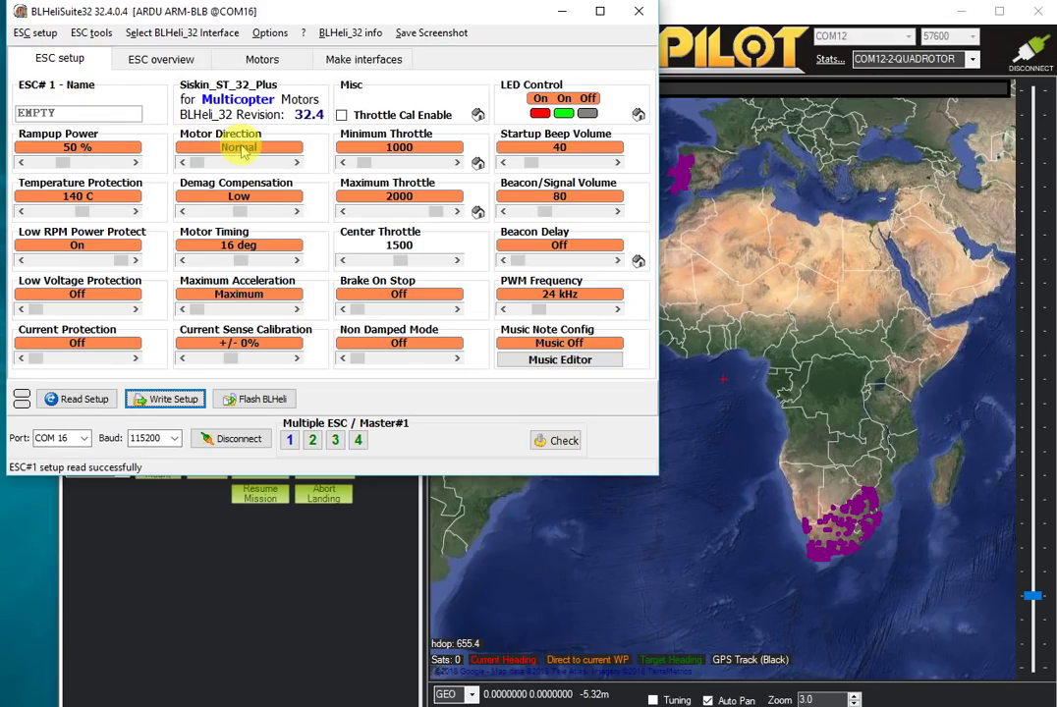
Step: Flash ESC#4 alone with Siskin_ST_32_Plus MULTI revision 32.3, approving the downgrade from 32.4
{"action": "left_click", "coordinate": [361, 439]}
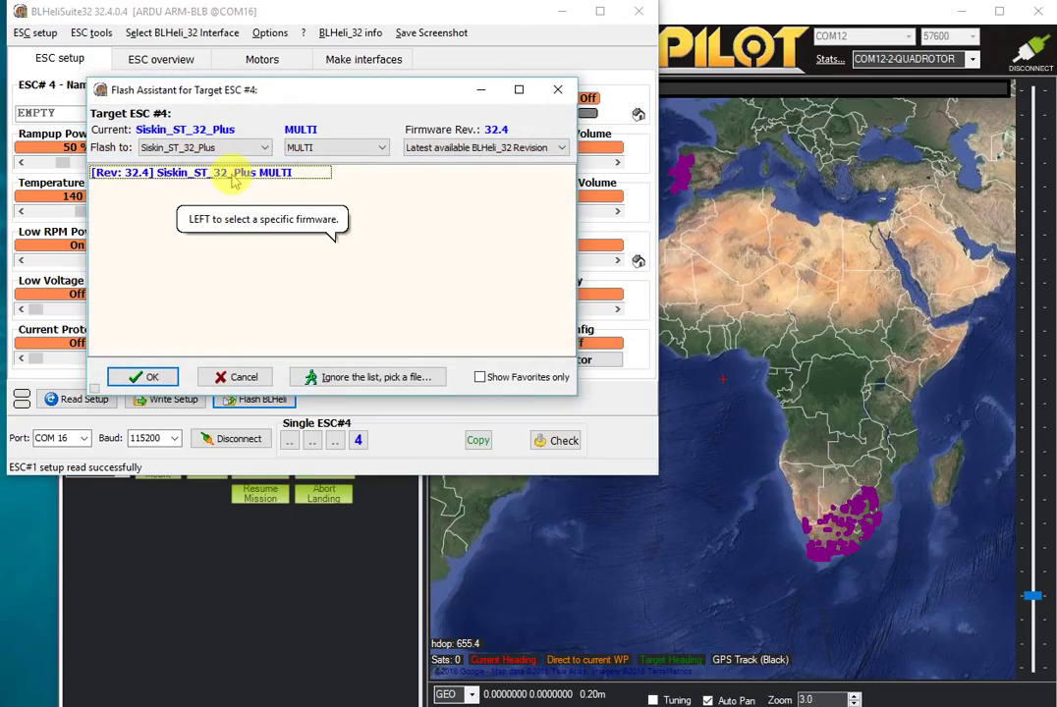
{"action": "left_click", "coordinate": [226, 173]}
{"action": "left_click", "coordinate": [448, 149]}
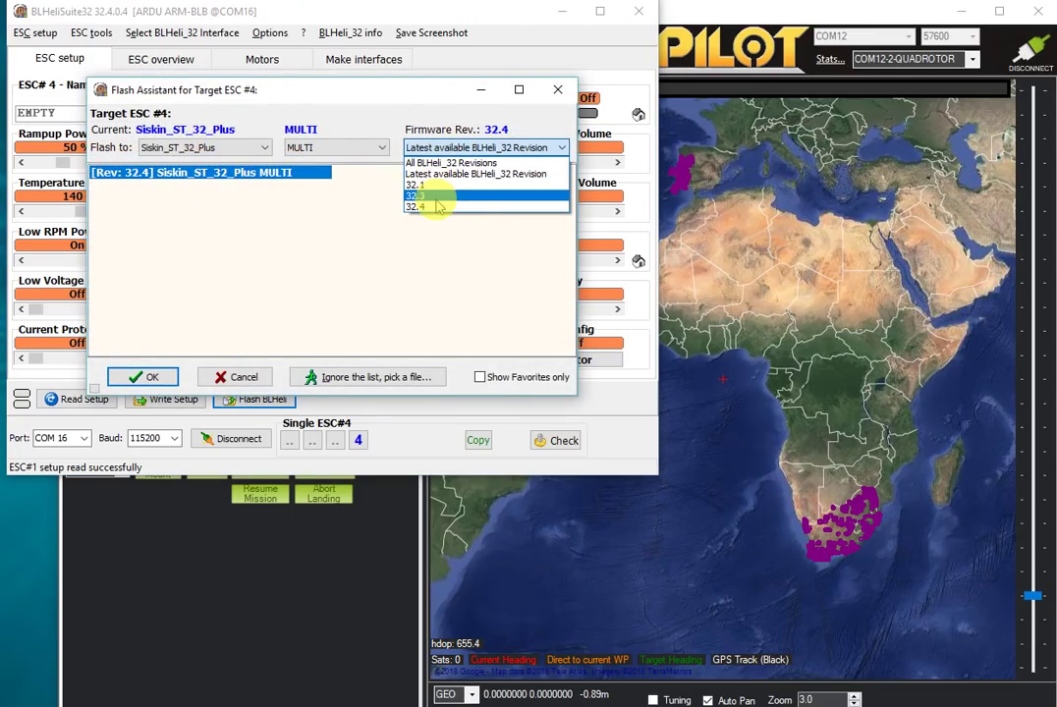
{"action": "left_click", "coordinate": [418, 195]}
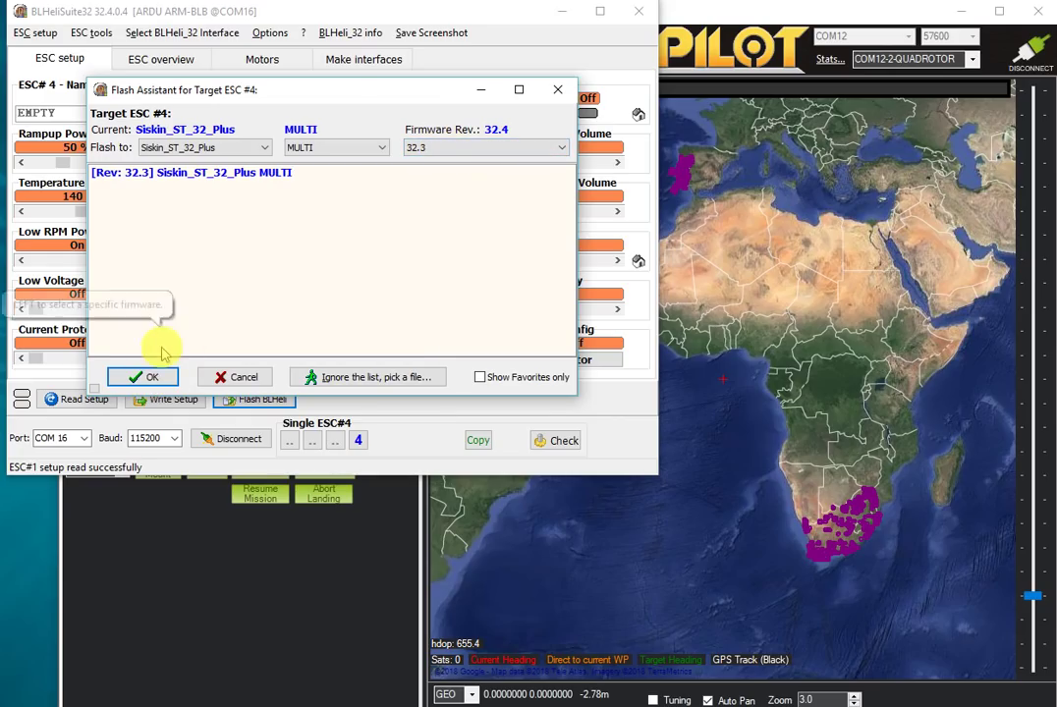
{"action": "left_click", "coordinate": [150, 375]}
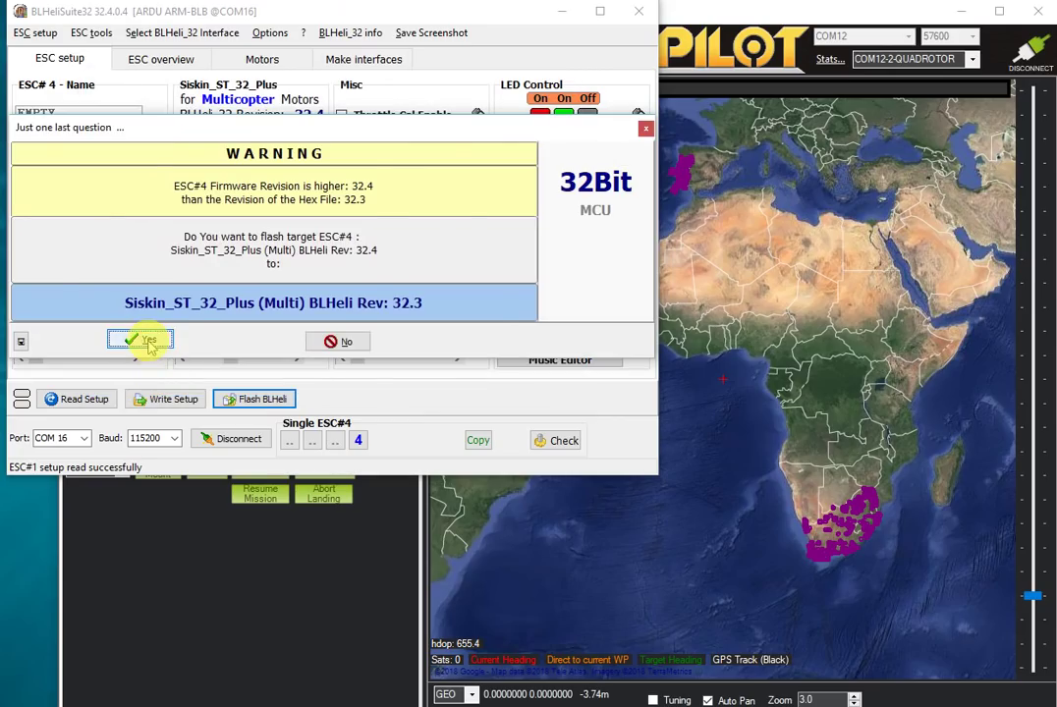
{"action": "left_click", "coordinate": [147, 340]}
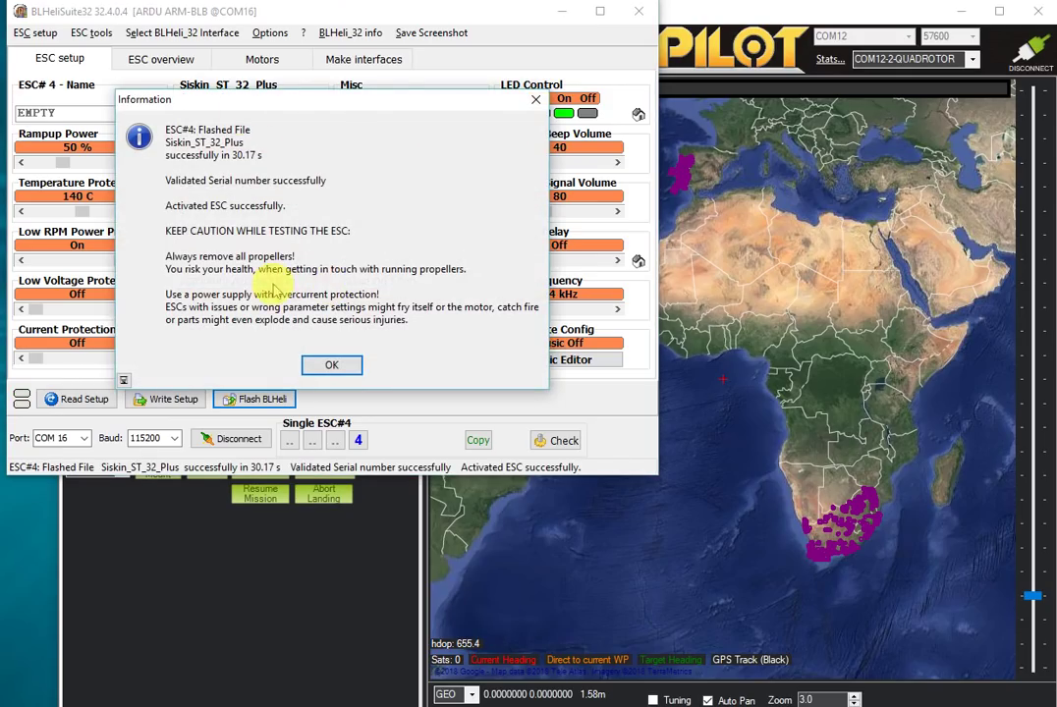
Step: Write the current settings to ESC#4 and view the overview showing ESC#4 at 32.3
{"action": "left_click", "coordinate": [322, 366]}
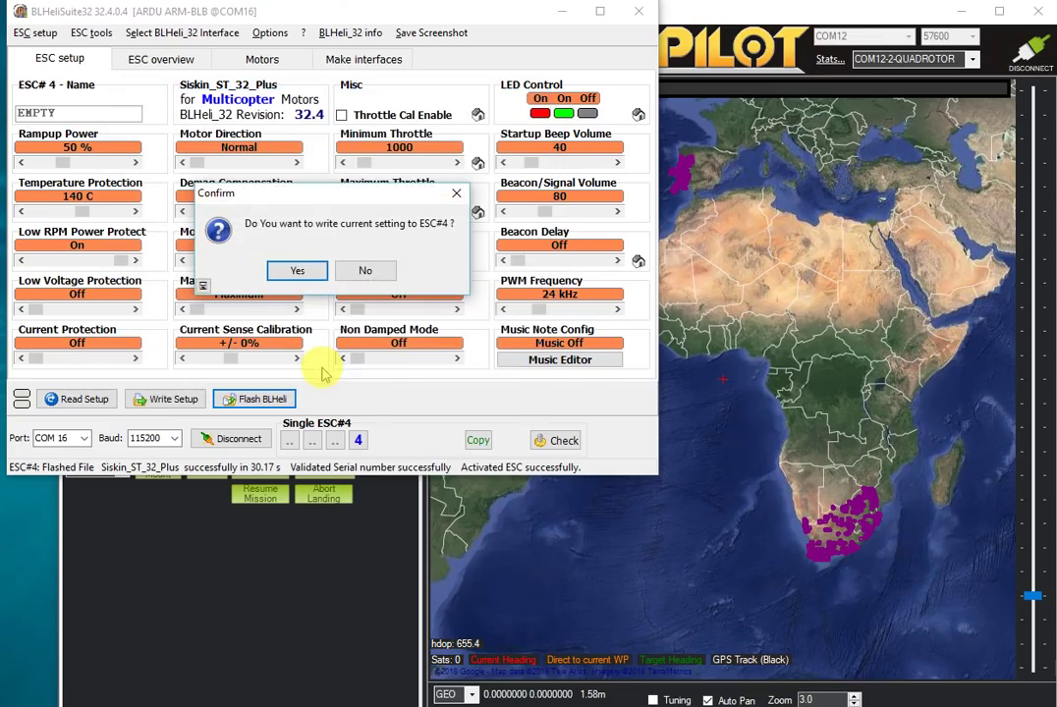
{"action": "left_click", "coordinate": [309, 281]}
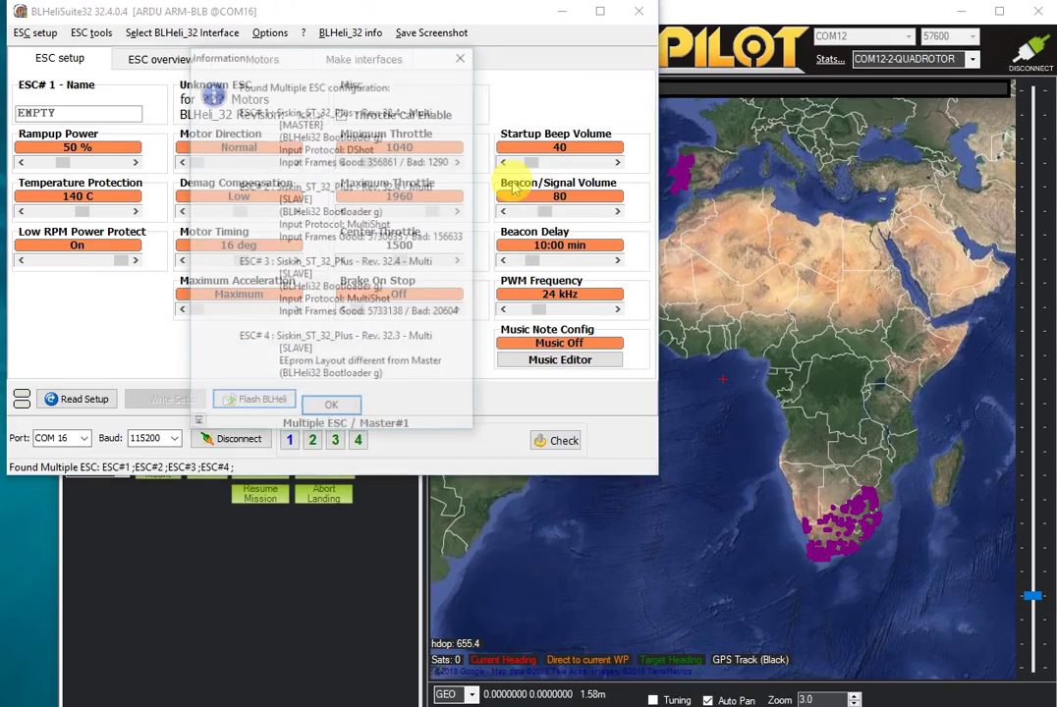
{"action": "left_click", "coordinate": [315, 406]}
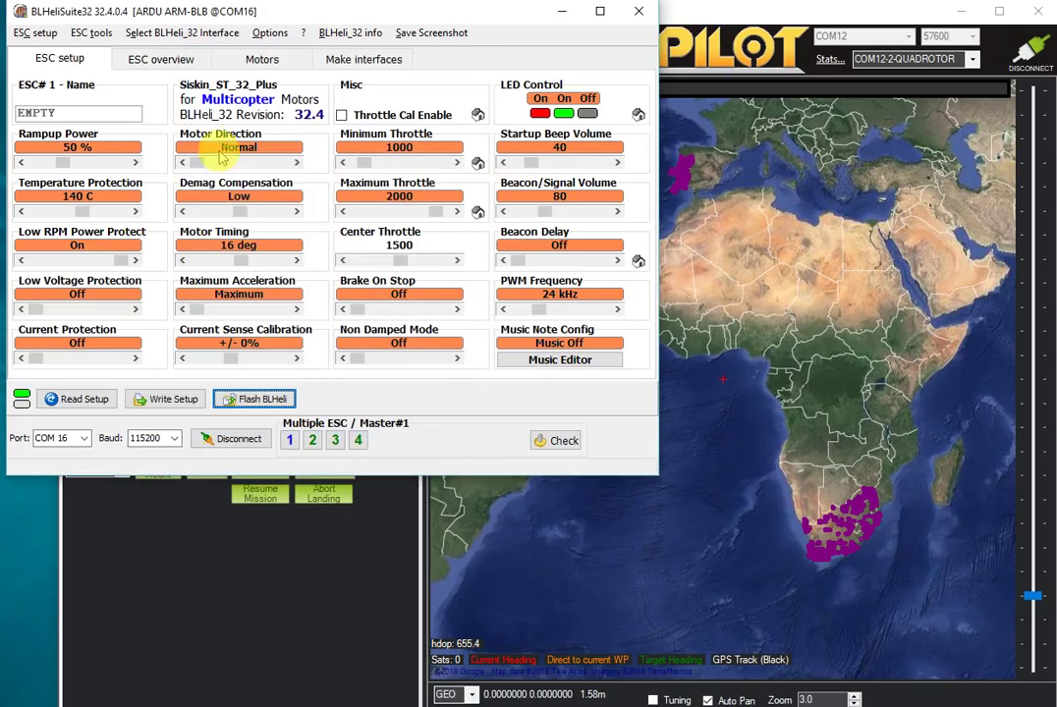
{"action": "left_click", "coordinate": [162, 59]}
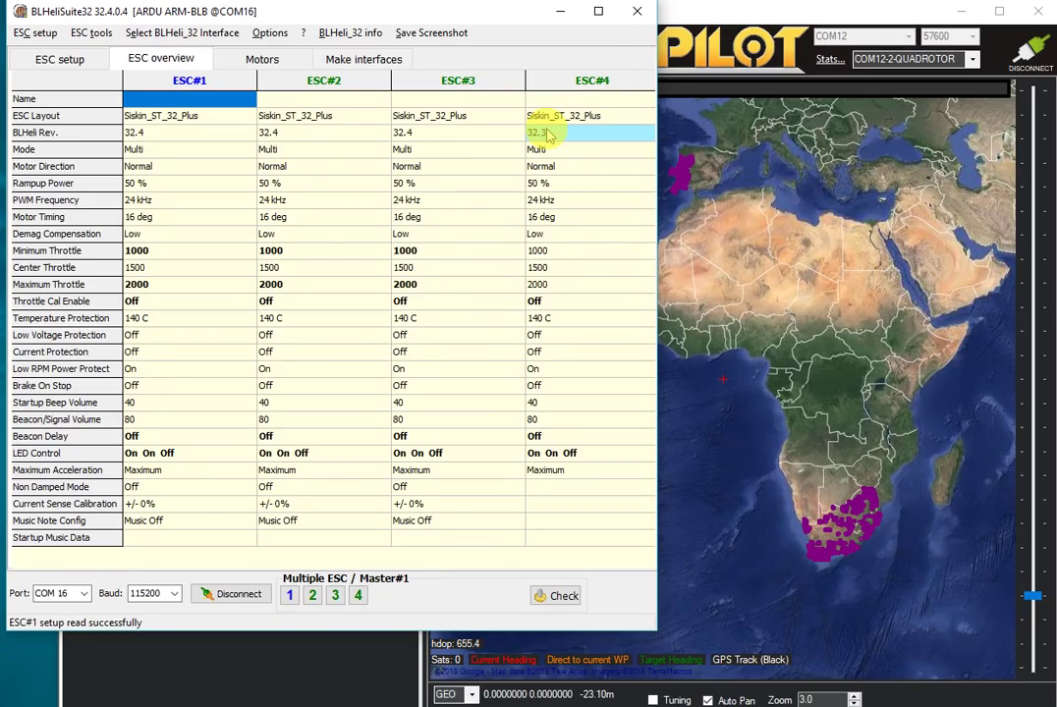
Step: Go back to ESC setup, acknowledge the power-cycle reminder, and disconnect from the ESCs
{"action": "left_click", "coordinate": [68, 58]}
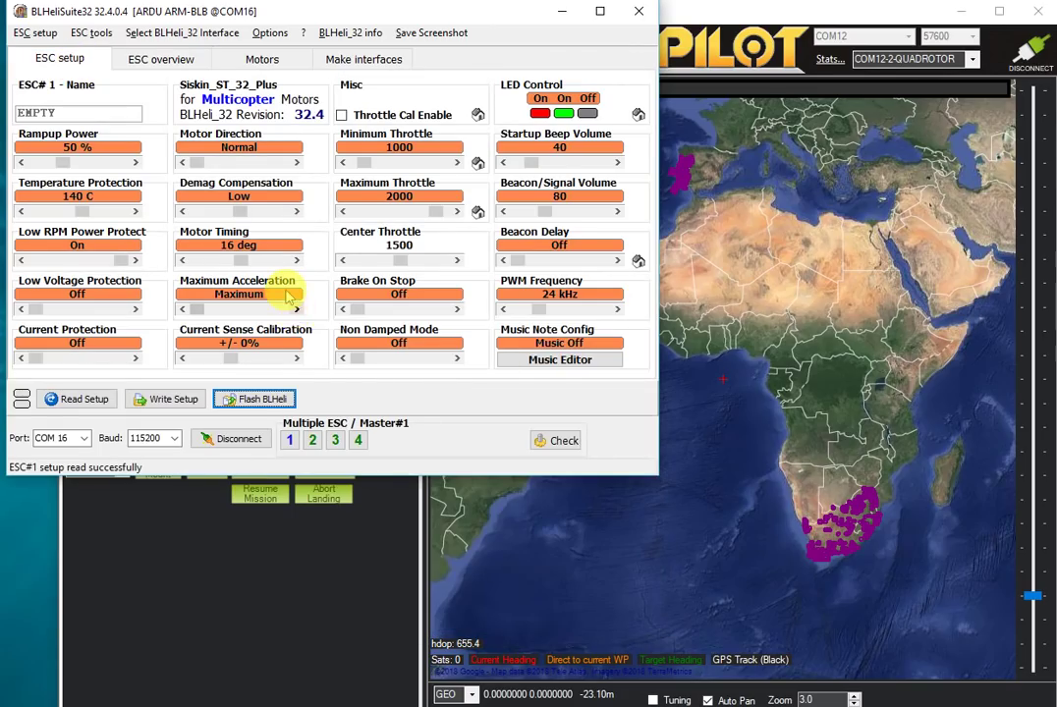
{"action": "mouse_move", "coordinate": [289, 295]}
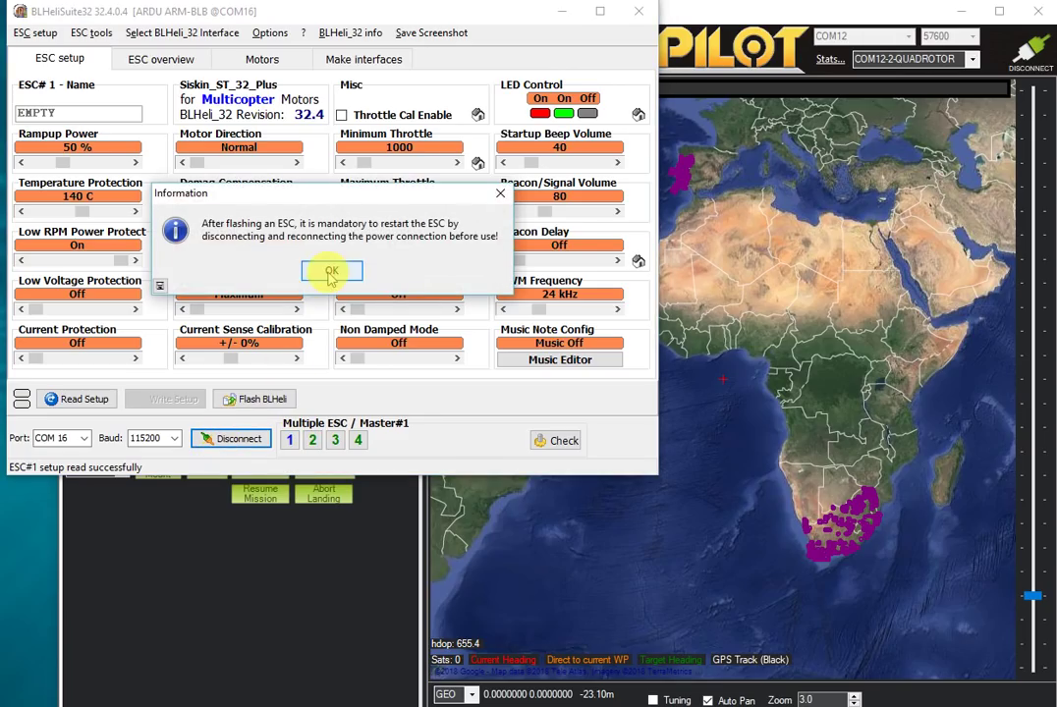
{"action": "left_click", "coordinate": [331, 273]}
{"action": "left_click", "coordinate": [250, 435]}
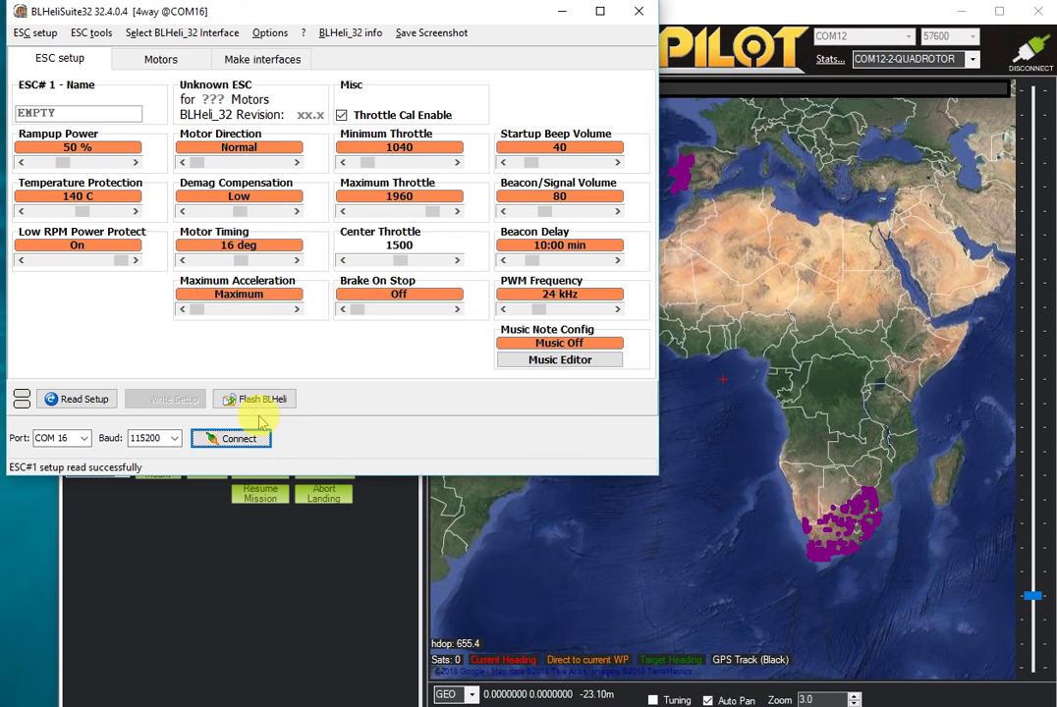
Step: In Mission Planner's Full Parameter List, filter for BL and set SERVO_BLH_DEBUG to 1
{"action": "left_click", "coordinate": [815, 280]}
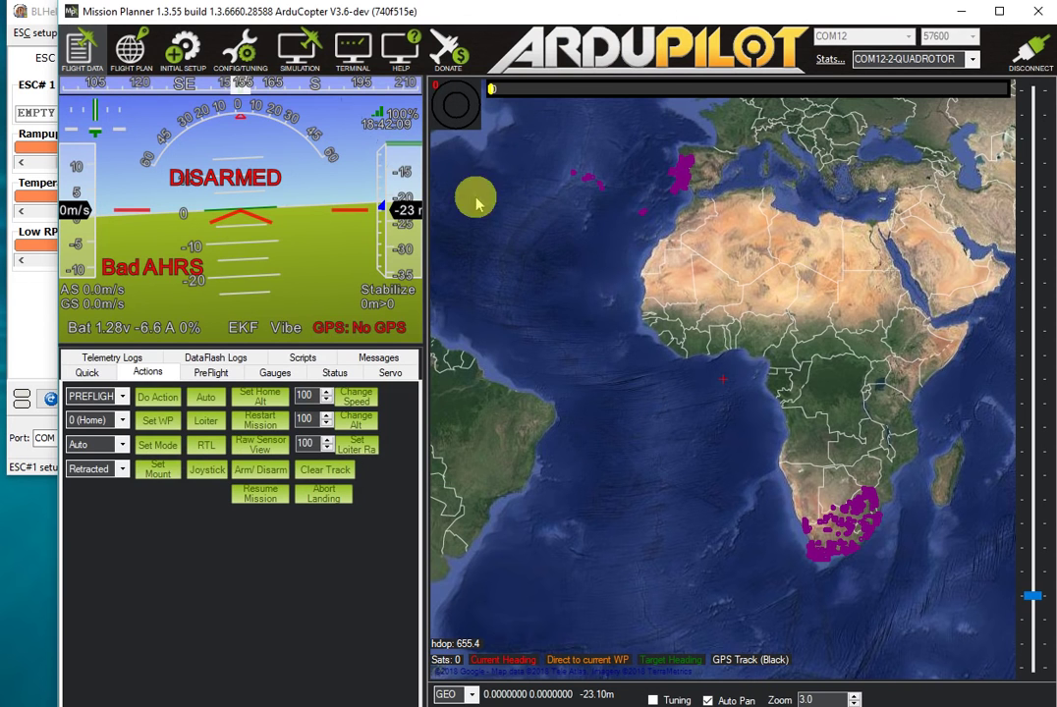
{"action": "left_click", "coordinate": [224, 55]}
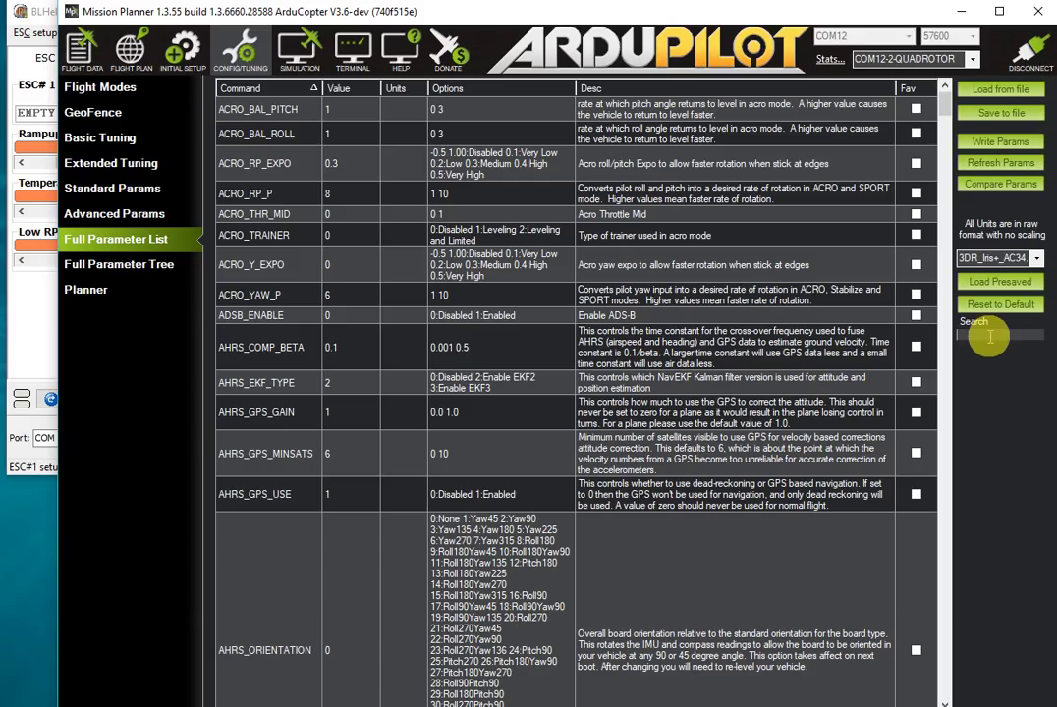
{"action": "type", "text": "BLH"}
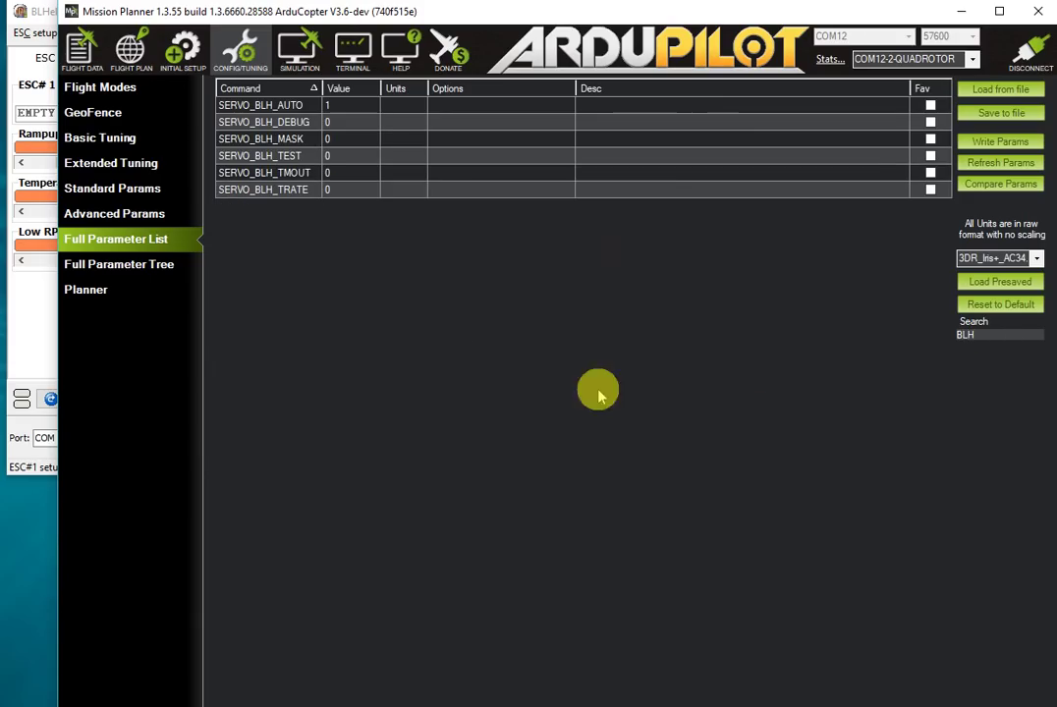
{"action": "left_click", "coordinate": [356, 138]}
{"action": "left_click", "coordinate": [350, 122]}
{"action": "type", "text": "1"}
{"action": "key", "text": "Return"}
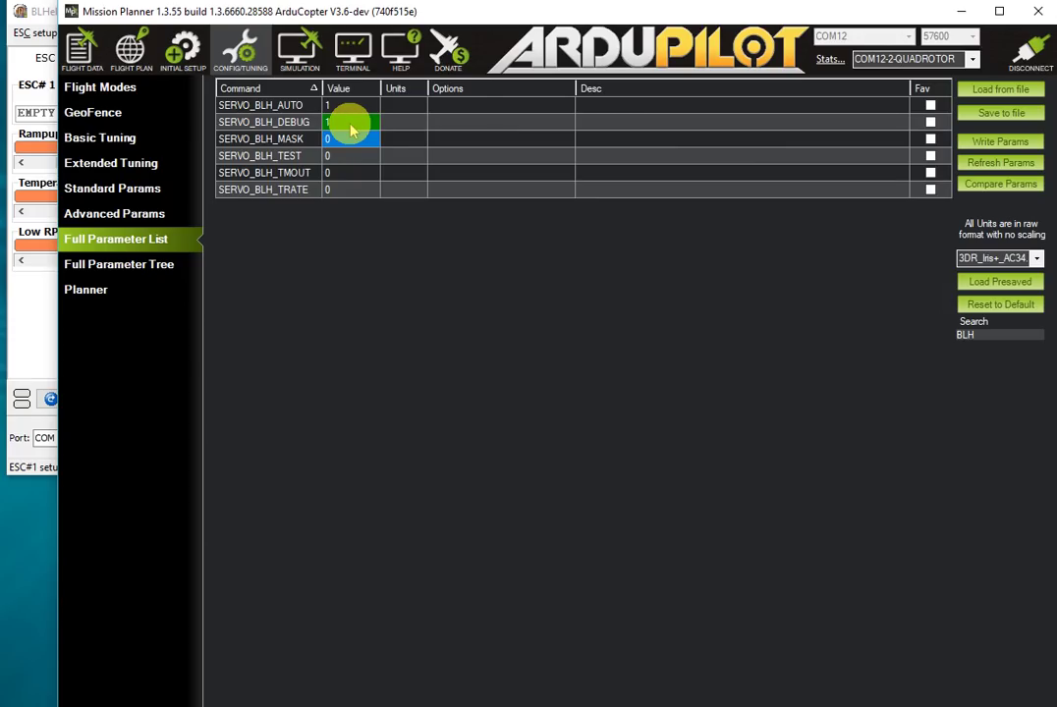
Step: Write the changed parameters to the flight controller and show the Flight Data Messages log
{"action": "left_click", "coordinate": [1000, 141]}
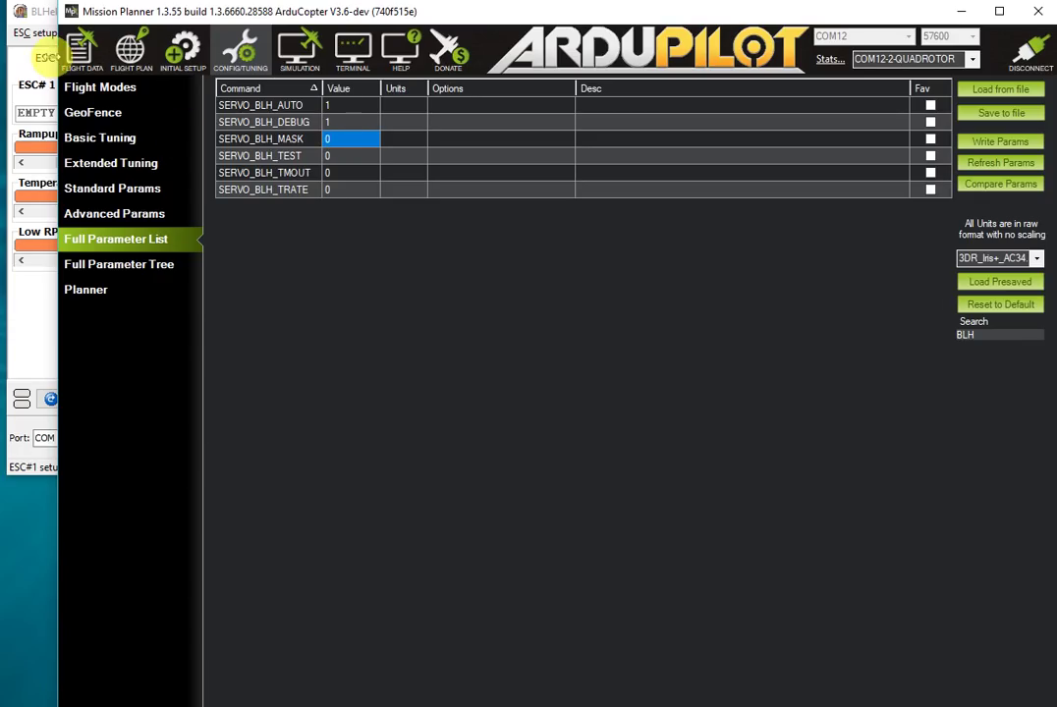
{"action": "left_click", "coordinate": [74, 54]}
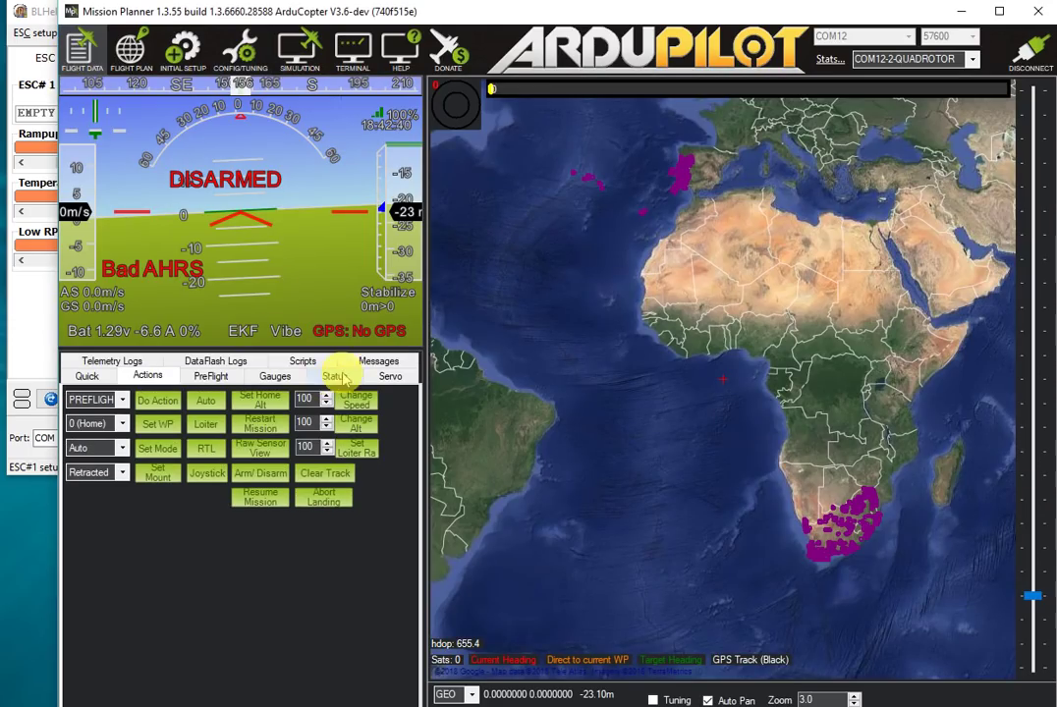
{"action": "left_click", "coordinate": [373, 361]}
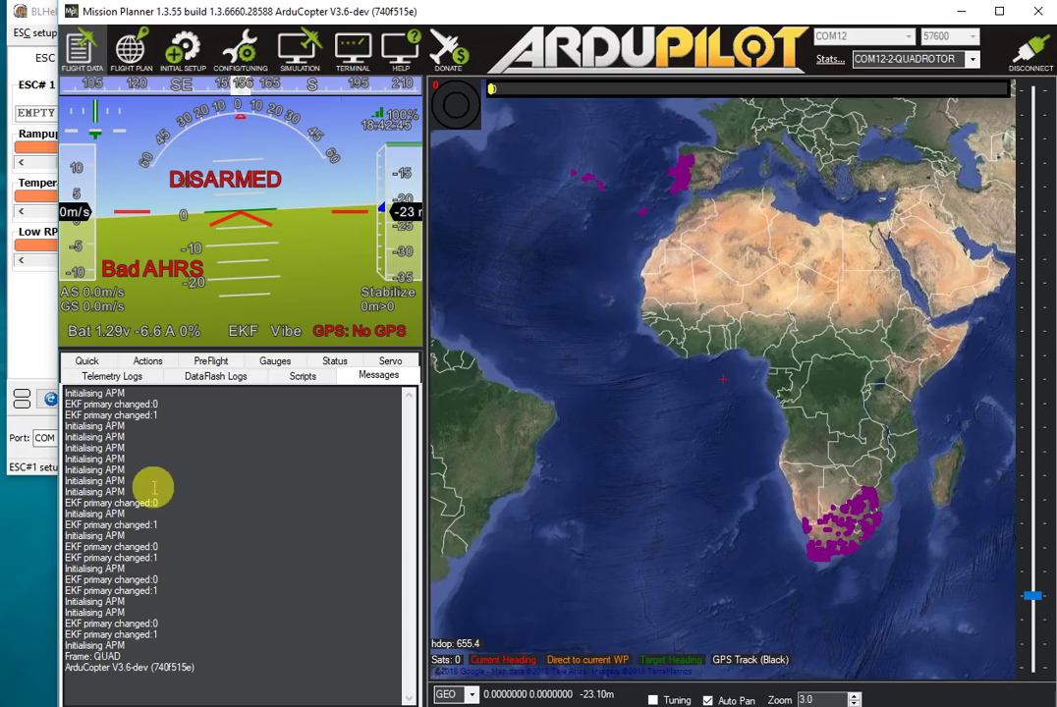
Step: Reconnect BLHeliSuite32 to the ESCs over COM 16, checking Mission Planner's Messages log in between
{"action": "left_click", "coordinate": [29, 366]}
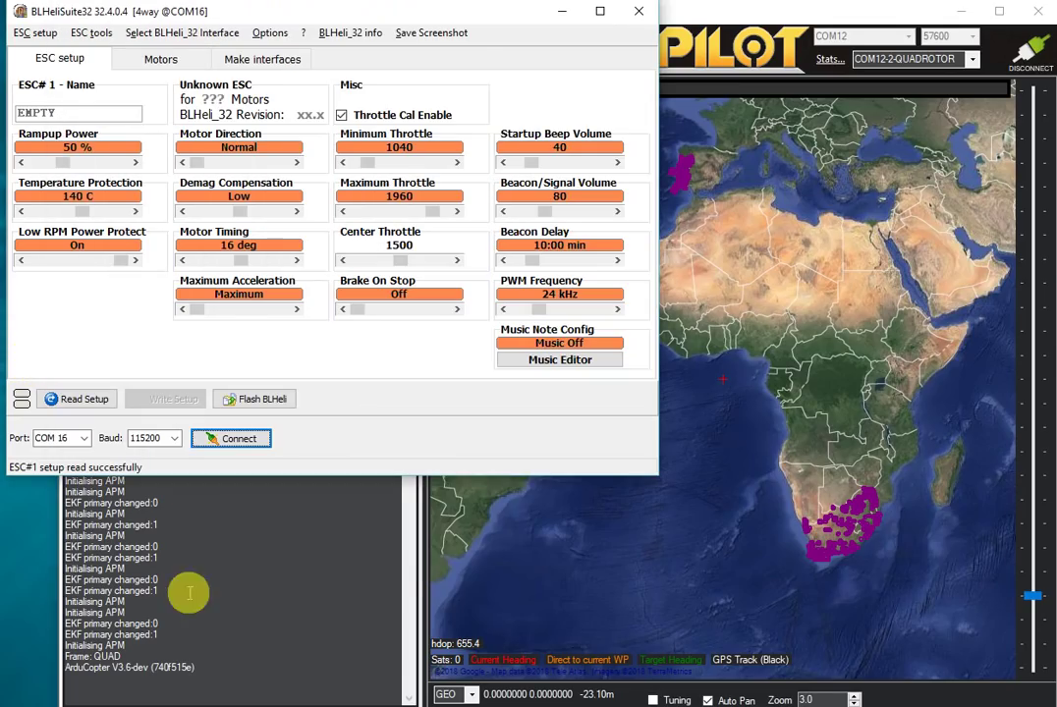
{"action": "left_click", "coordinate": [236, 447]}
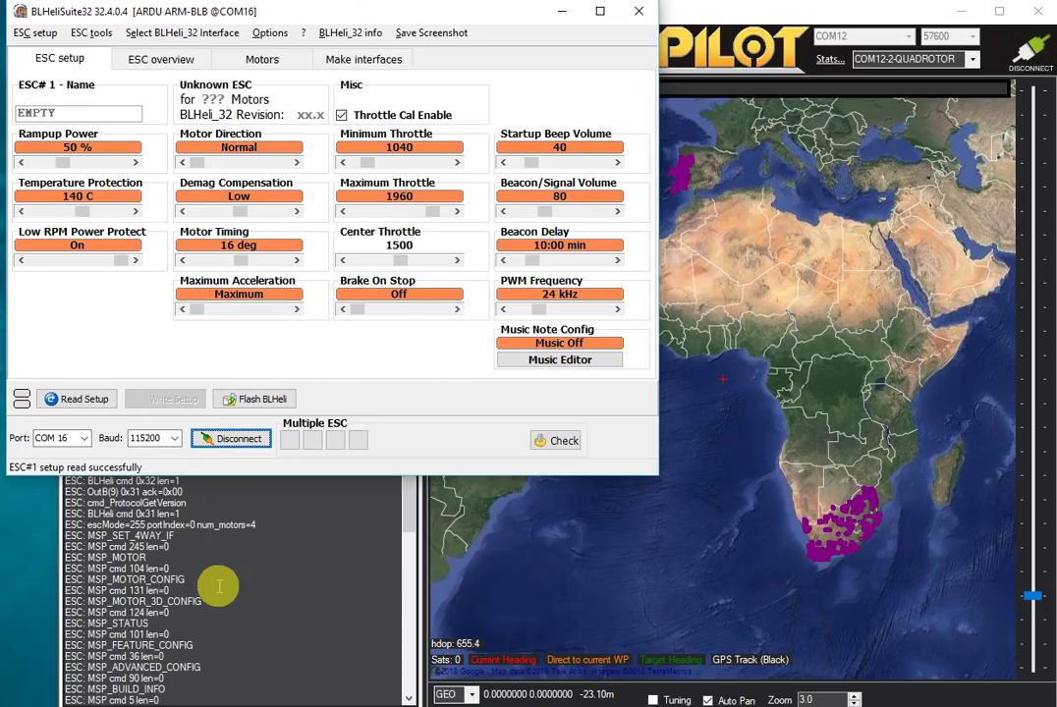
{"action": "left_click", "coordinate": [218, 586]}
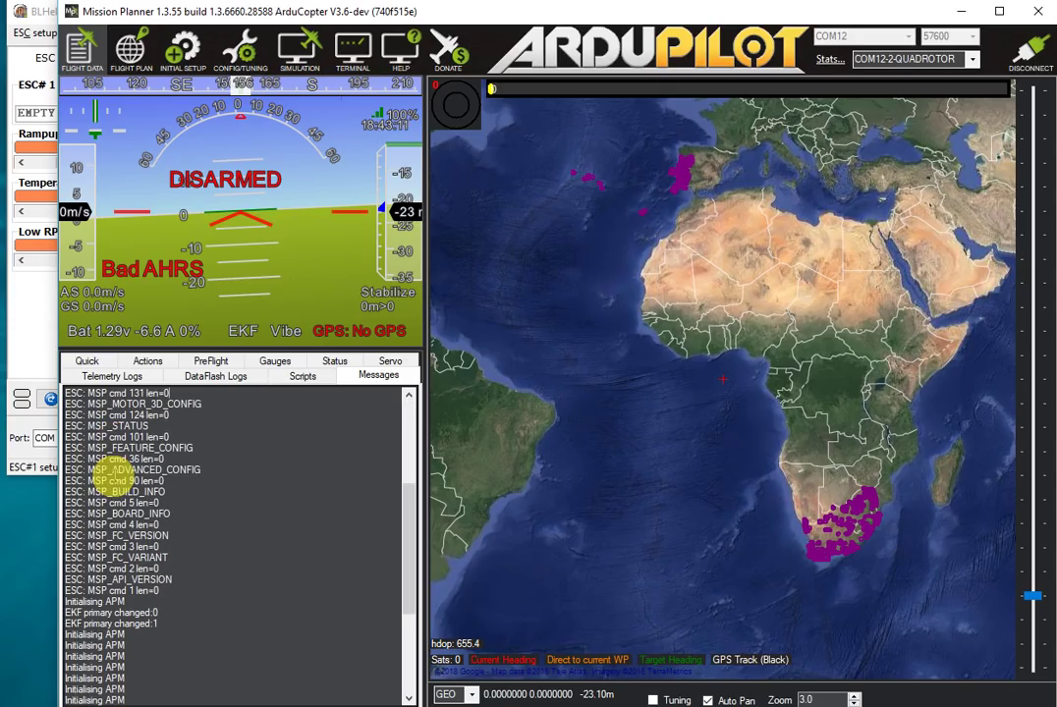
{"action": "left_click", "coordinate": [44, 381]}
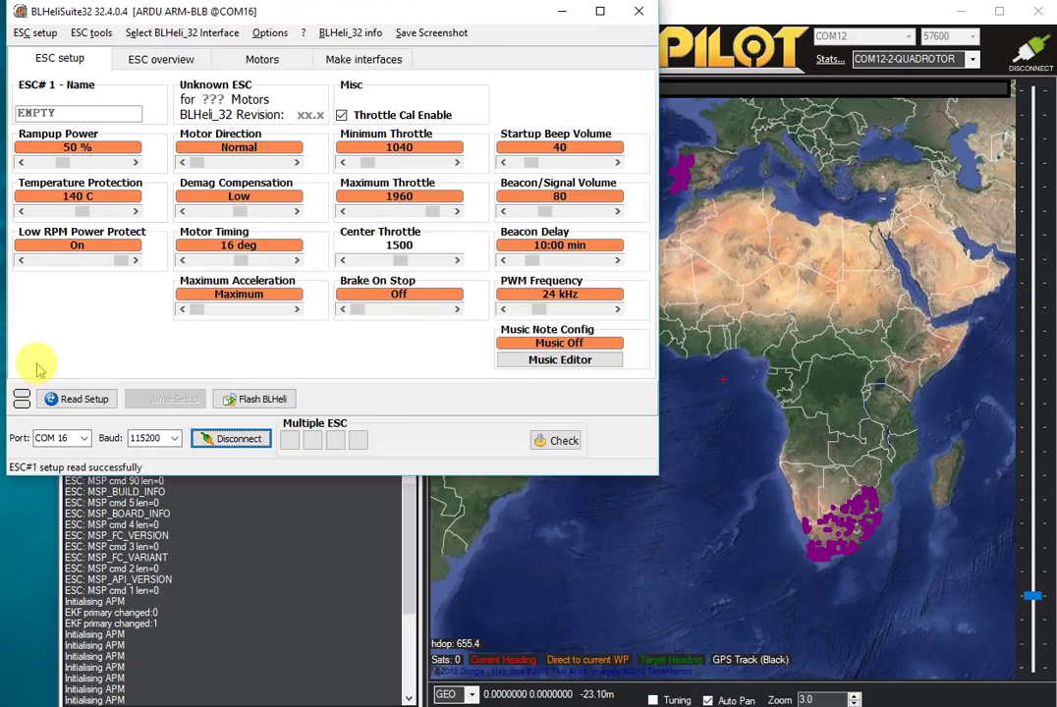
Step: Read all four ESC setups, dismiss the report showing ESC#4 on 32.3, and view Mission Planner's messages
{"action": "left_click", "coordinate": [71, 399]}
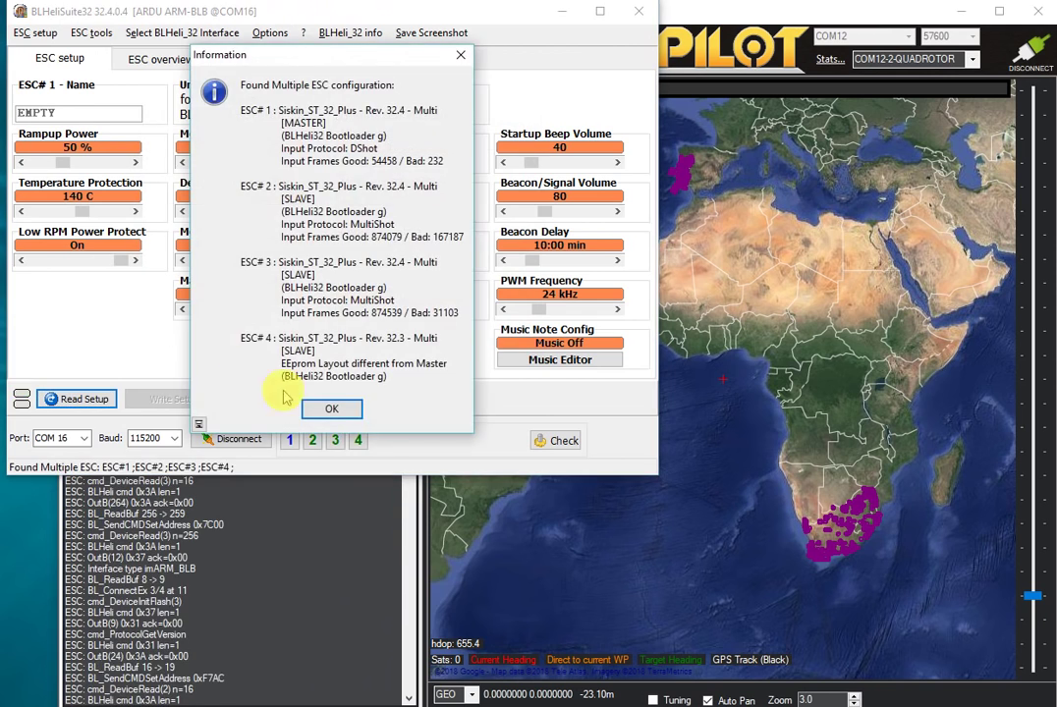
{"action": "left_click", "coordinate": [329, 407]}
{"action": "left_click", "coordinate": [296, 592]}
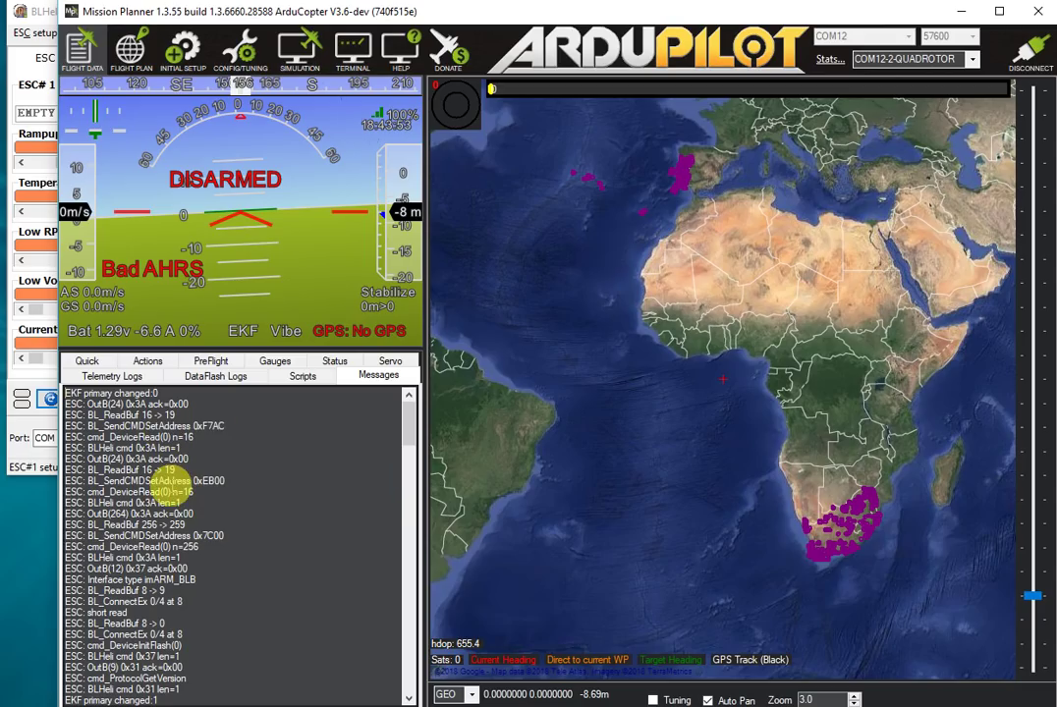
Step: Start flashing ESC#4 alone with the Rev 32.4 Siskin_ST_32_Plus MULTI firmware
{"action": "left_click", "coordinate": [26, 381]}
{"action": "left_click", "coordinate": [331, 270]}
{"action": "right_click", "coordinate": [359, 441]}
{"action": "mouse_move", "coordinate": [303, 132]}
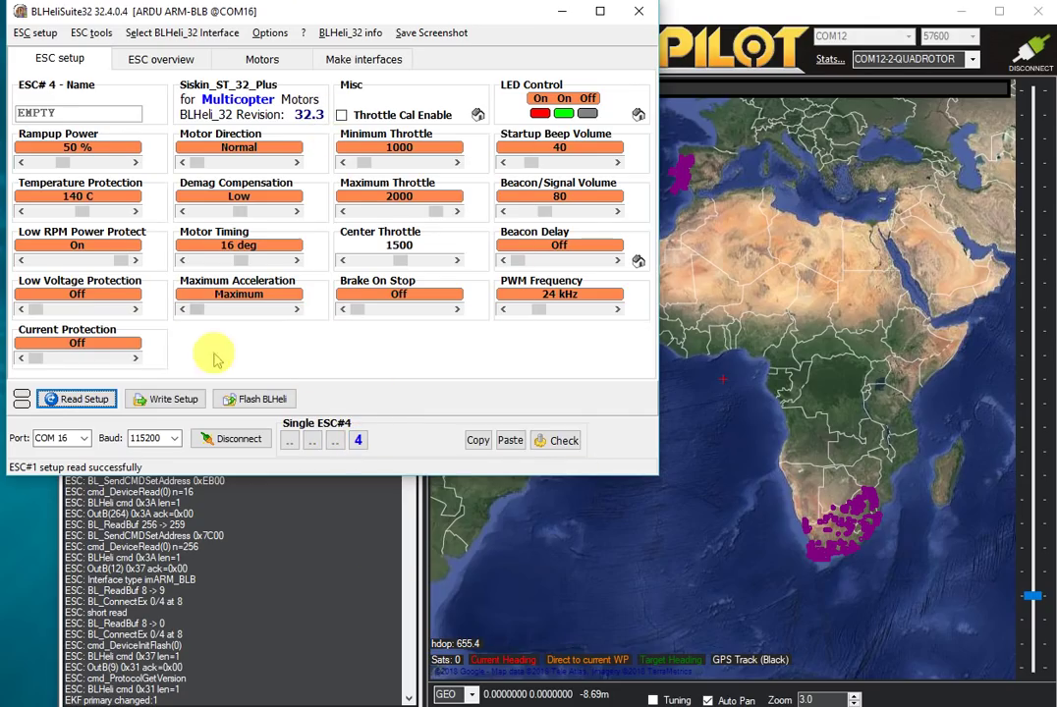
{"action": "left_click", "coordinate": [260, 399]}
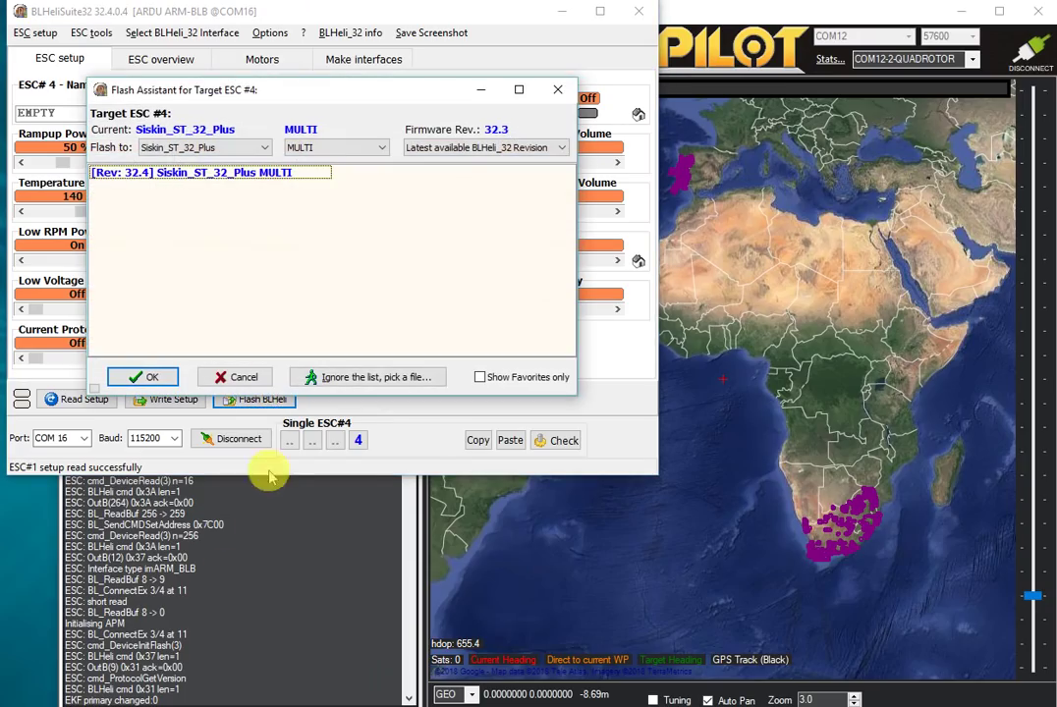
{"action": "left_click", "coordinate": [211, 174]}
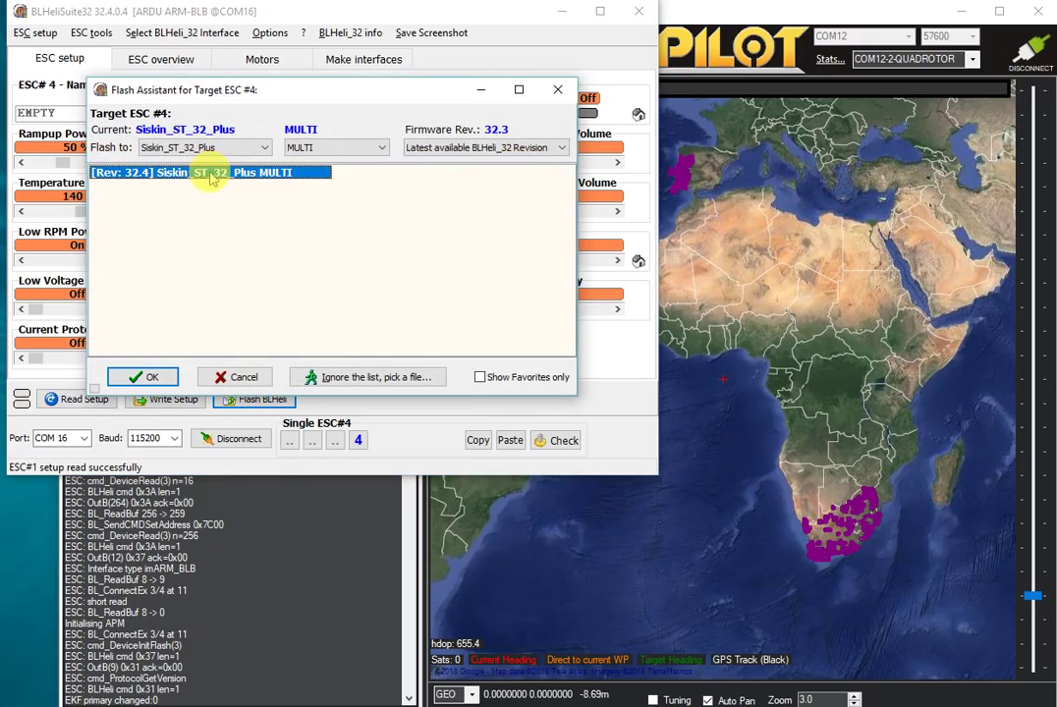
{"action": "left_click", "coordinate": [147, 376]}
{"action": "left_click", "coordinate": [147, 300]}
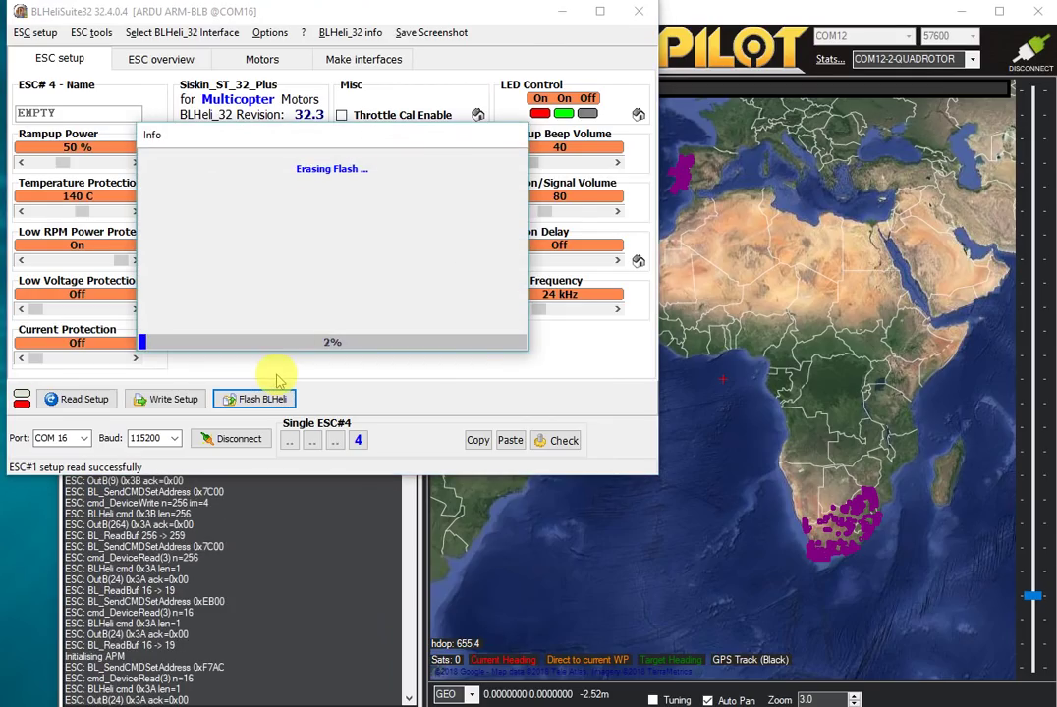
Step: Rearrange the Mission Planner and flash progress windows to watch the flash finish
{"action": "left_click", "coordinate": [271, 576]}
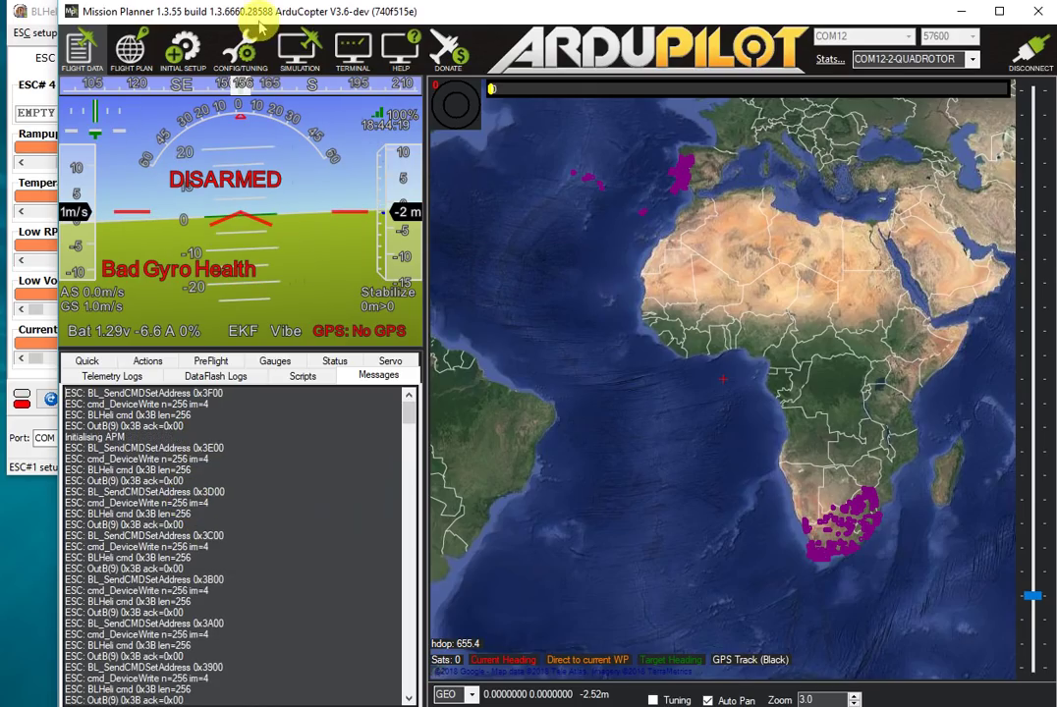
{"action": "left_click_drag", "start_coordinate": [280, 11], "coordinate": [575, 12]}
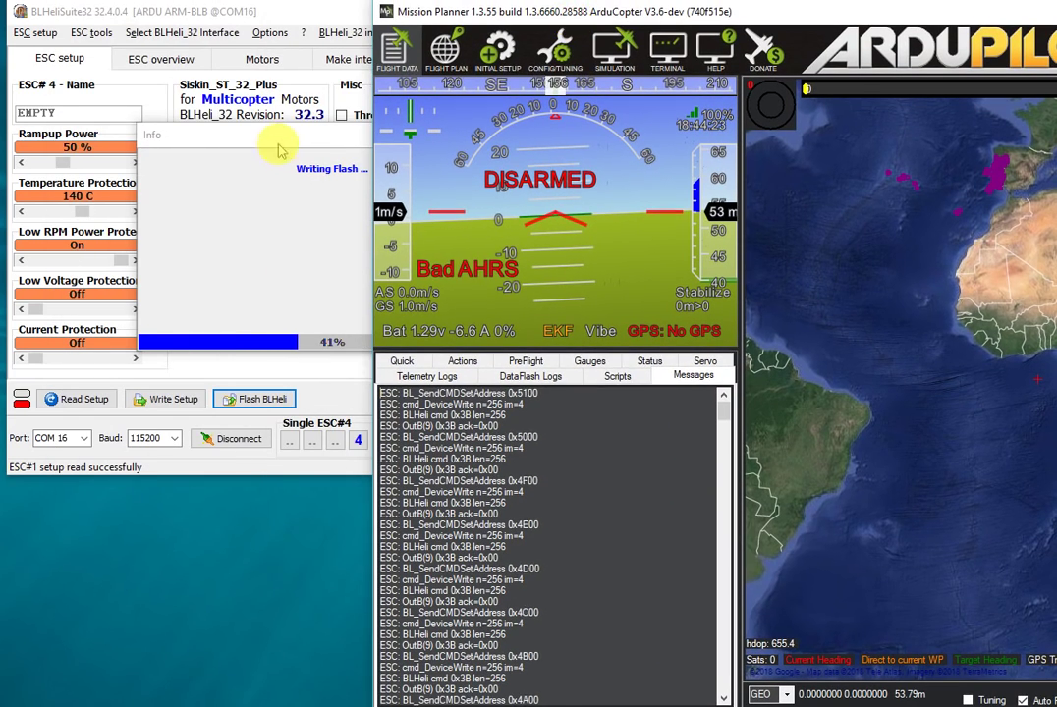
{"action": "left_click_drag", "start_coordinate": [281, 140], "coordinate": [208, 138]}
{"action": "scroll", "coordinate": [471, 573], "scroll_direction": "up", "scroll_amount": 5}
{"action": "left_click", "coordinate": [481, 575]}
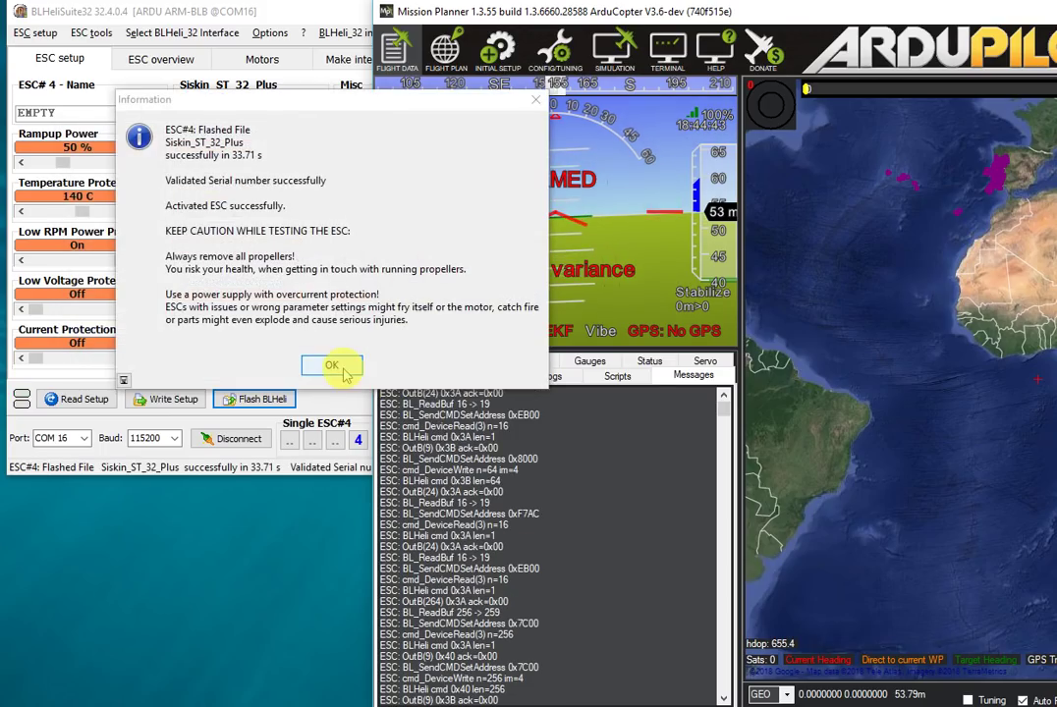
Step: Acknowledge the successful flash, write the current settings to ESC#4, and dismiss the four-ESC report
{"action": "left_click", "coordinate": [334, 367]}
{"action": "left_click", "coordinate": [301, 272]}
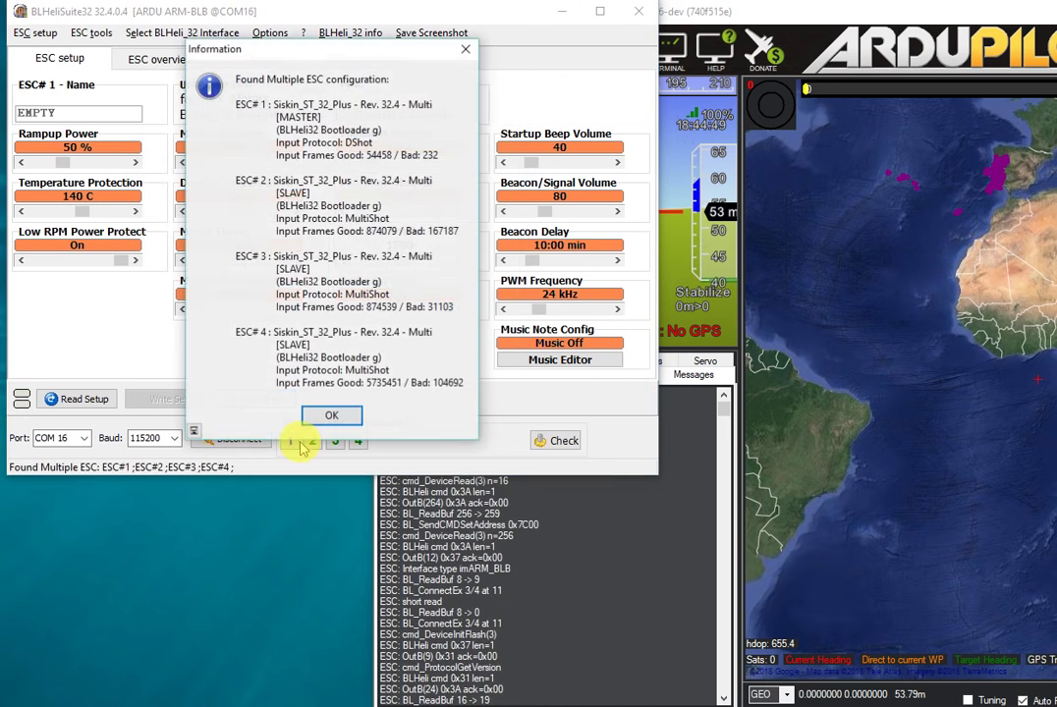
{"action": "left_click", "coordinate": [331, 415]}
Step: Confirm all four ESCs match at 32.4 in the overview, then open the Motors test page
{"action": "left_click", "coordinate": [169, 60]}
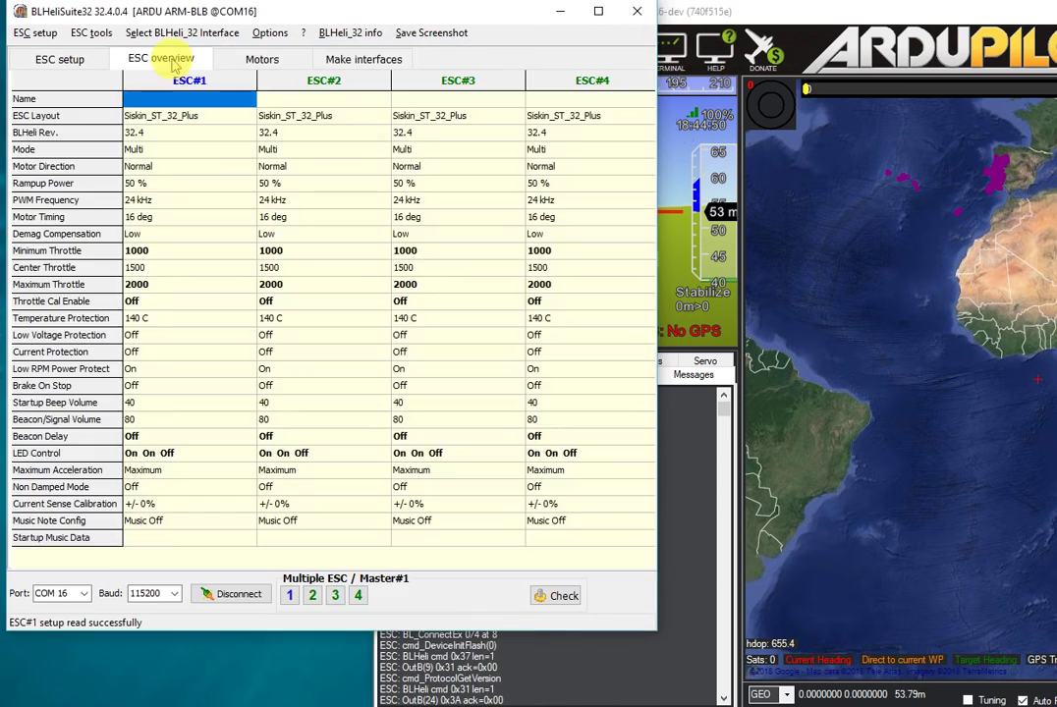
{"action": "mouse_move", "coordinate": [454, 255]}
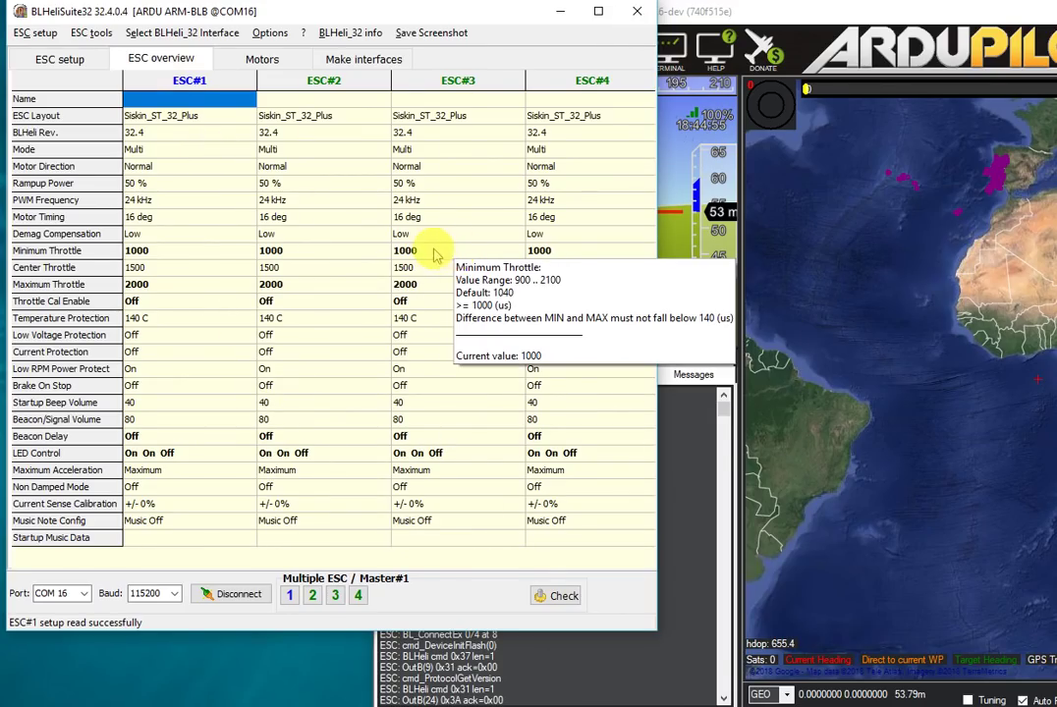
{"action": "left_click", "coordinate": [247, 63]}
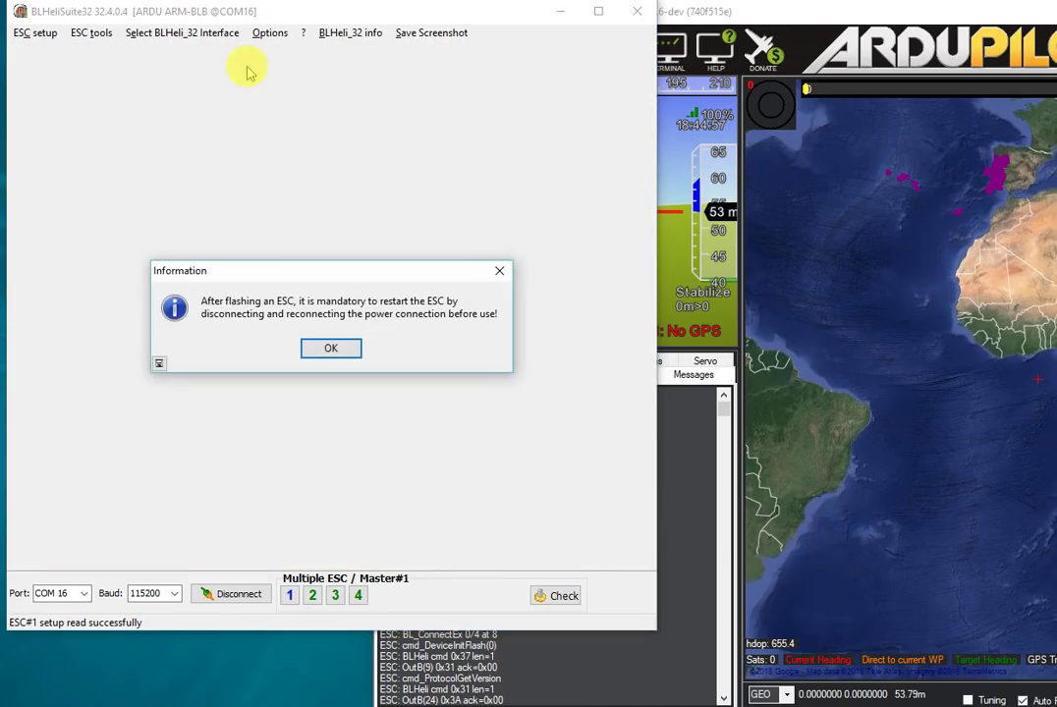
{"action": "left_click", "coordinate": [329, 350]}
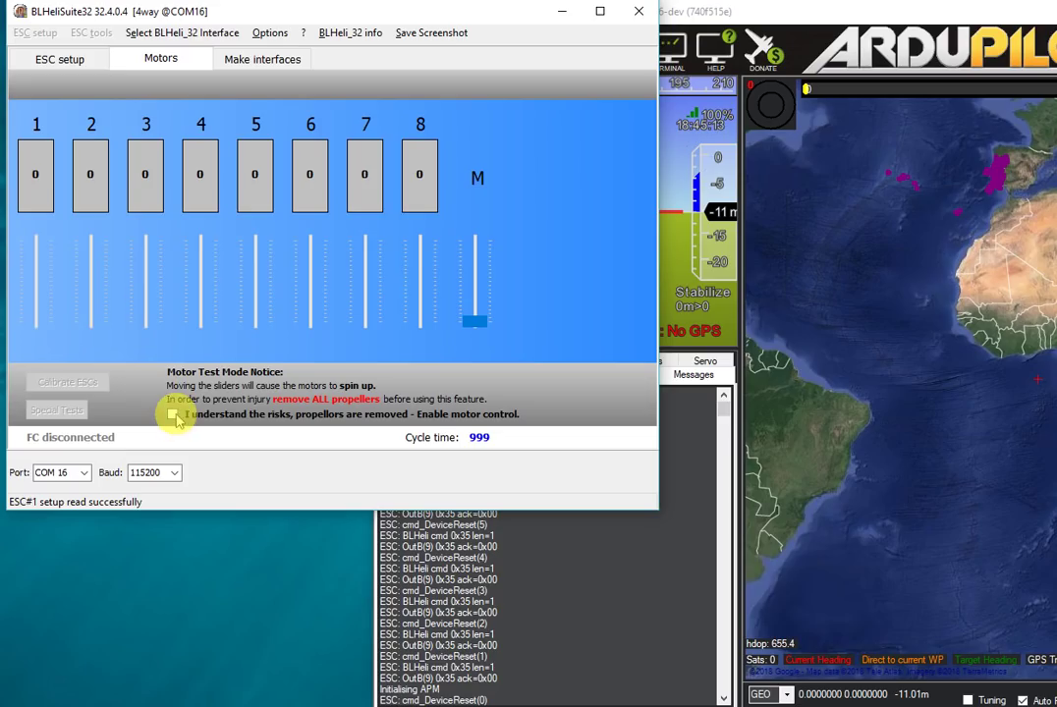
Step: Enable motor control, spin motor 1 to about 1354 and motor 2 to about 1698, return to 1000, then disable
{"action": "left_click", "coordinate": [214, 416]}
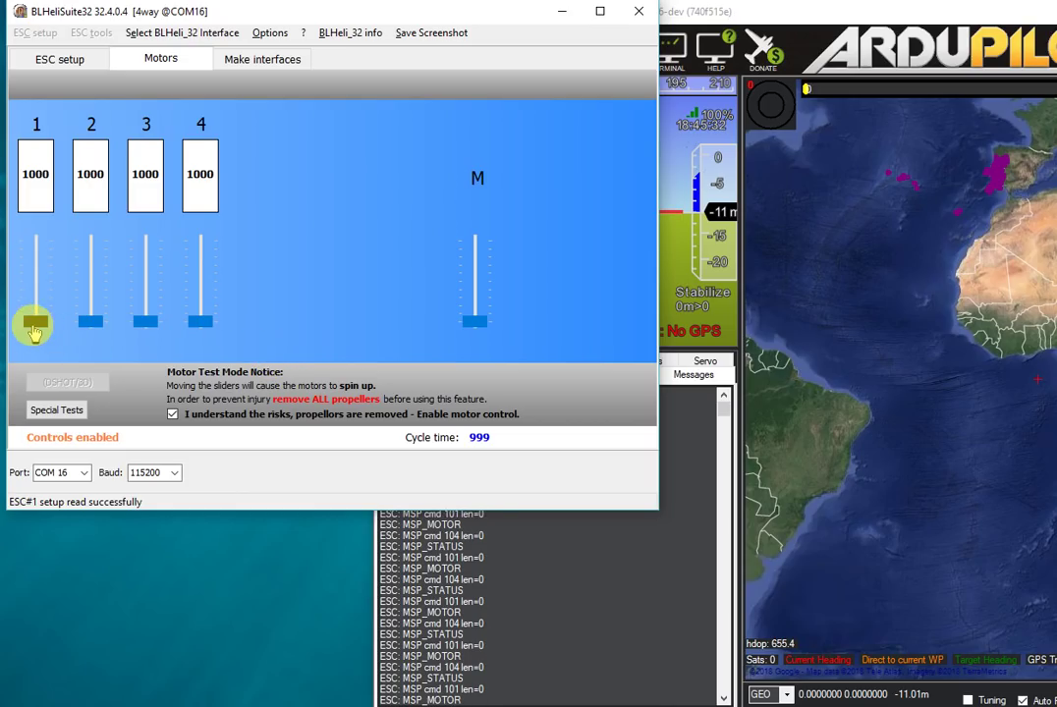
{"action": "left_click_drag", "start_coordinate": [32, 327], "coordinate": [35, 295]}
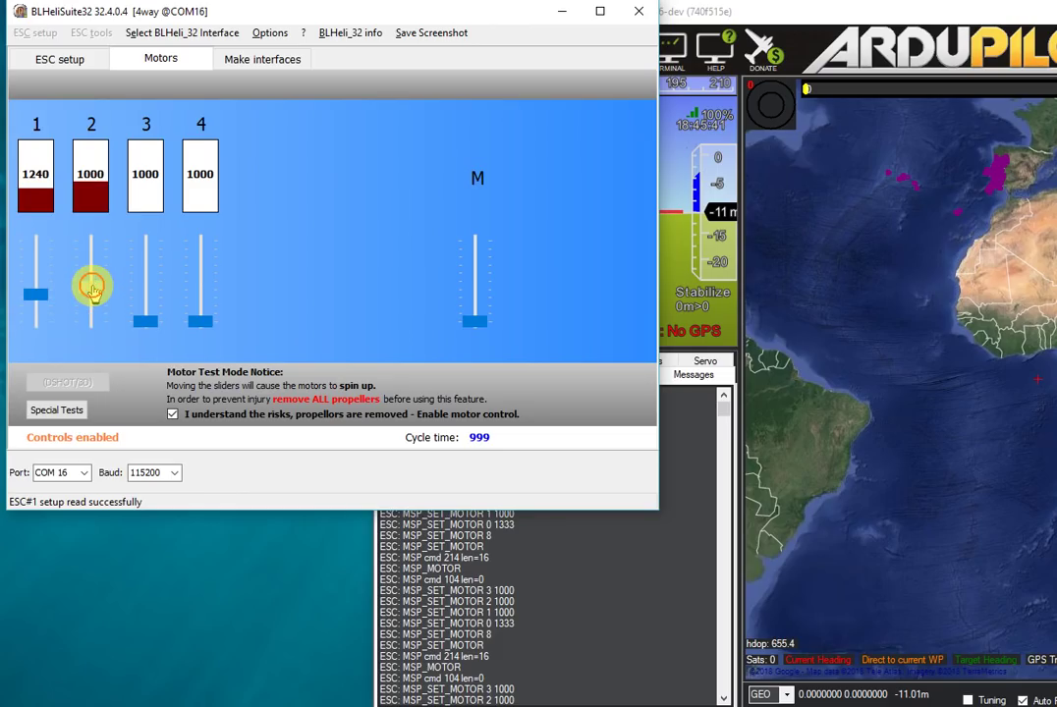
{"action": "left_click_drag", "start_coordinate": [93, 293], "coordinate": [90, 337]}
{"action": "left_click_drag", "start_coordinate": [42, 300], "coordinate": [96, 325]}
{"action": "mouse_move", "coordinate": [475, 327]}
{"action": "left_mouse_down"}
{"action": "mouse_move", "coordinate": [467, 295]}
{"action": "mouse_move", "coordinate": [479, 298]}
{"action": "mouse_move", "coordinate": [480, 339]}
{"action": "mouse_move", "coordinate": [475, 323]}
{"action": "left_mouse_up"}
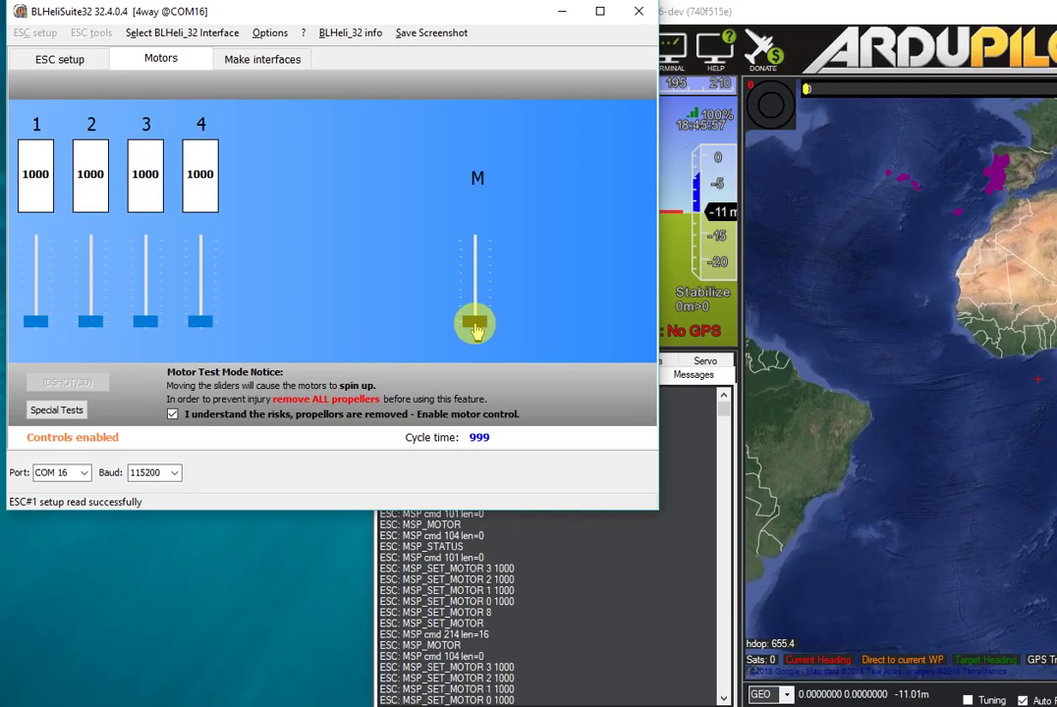
{"action": "left_click", "coordinate": [172, 414]}
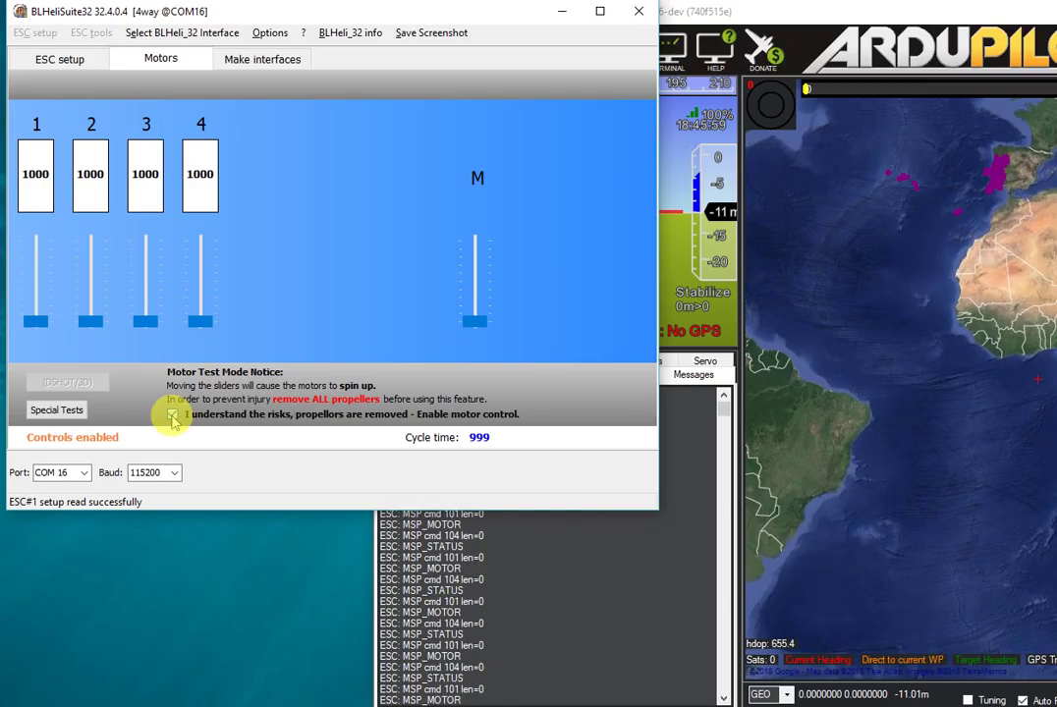
Step: Reconnect to the ESCs through the flight controller on COM 16 and read their setup
{"action": "left_click", "coordinate": [65, 60]}
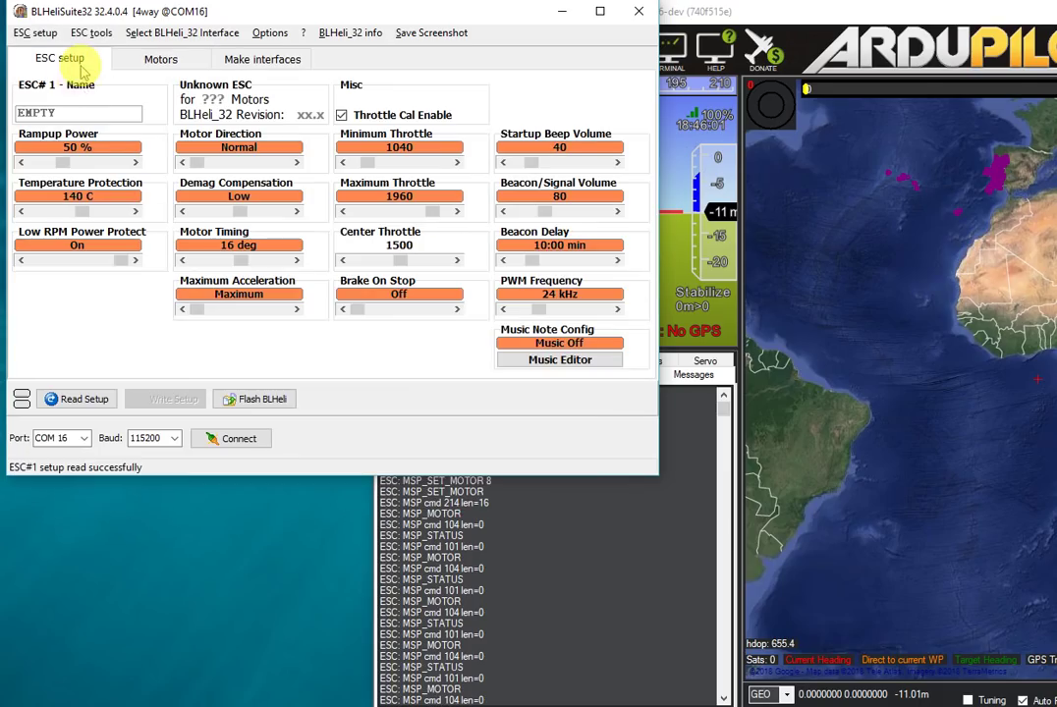
{"action": "left_click", "coordinate": [234, 438]}
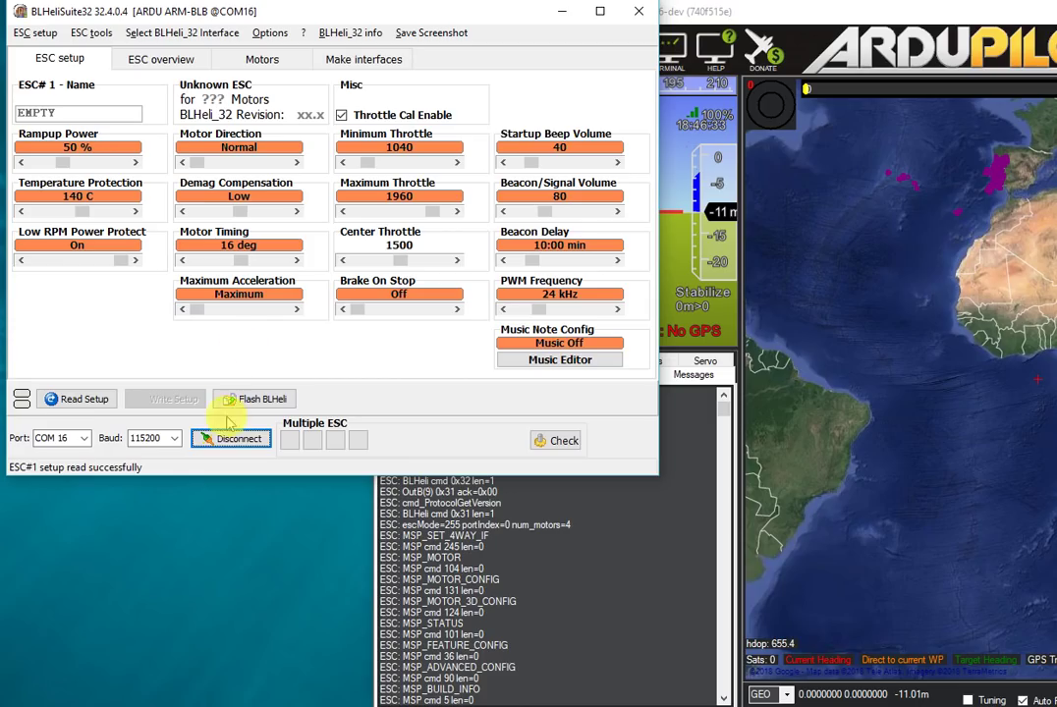
{"action": "left_click", "coordinate": [277, 402]}
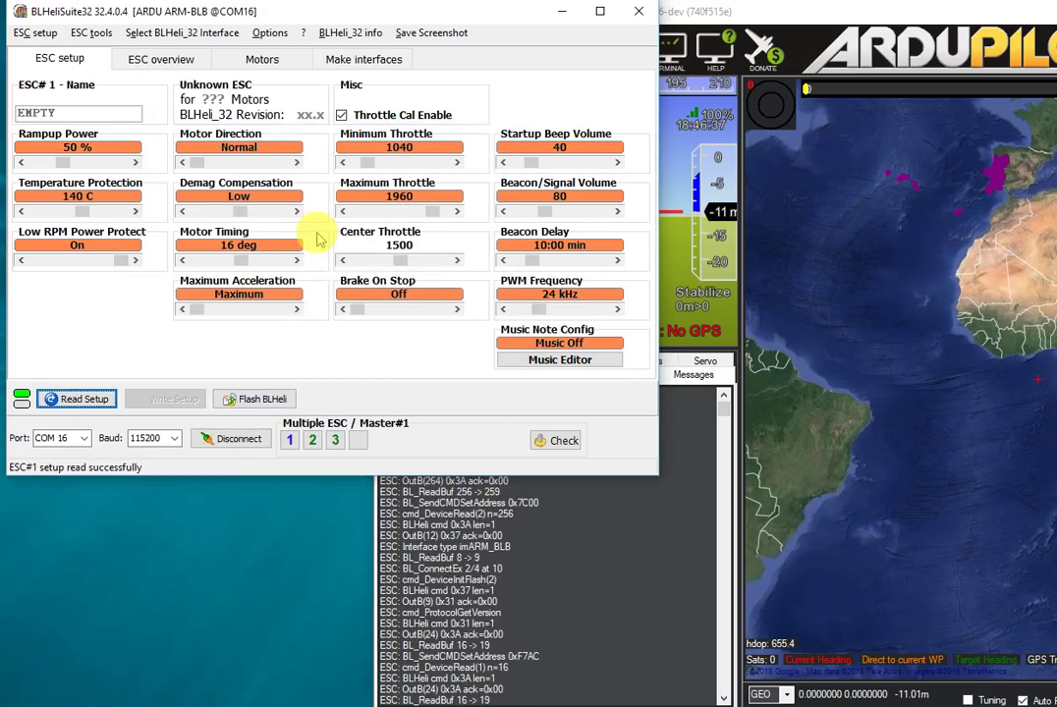
Step: Confirm all four ESCs report revision 32.4, then disconnect from them
{"action": "left_click", "coordinate": [334, 415]}
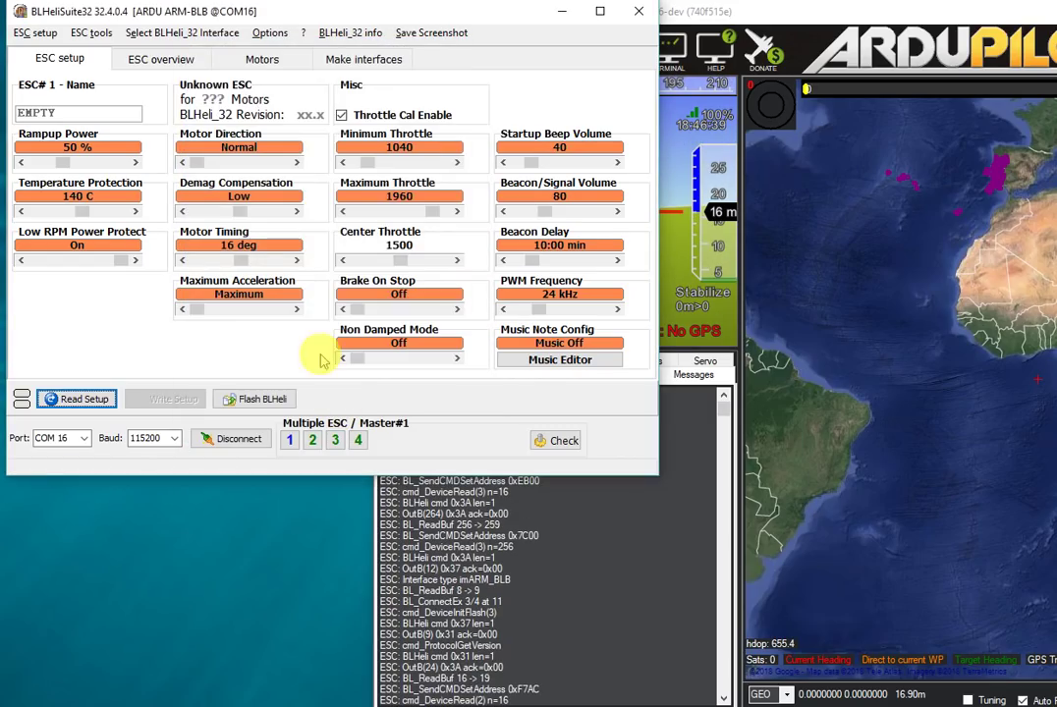
{"action": "left_click", "coordinate": [350, 267]}
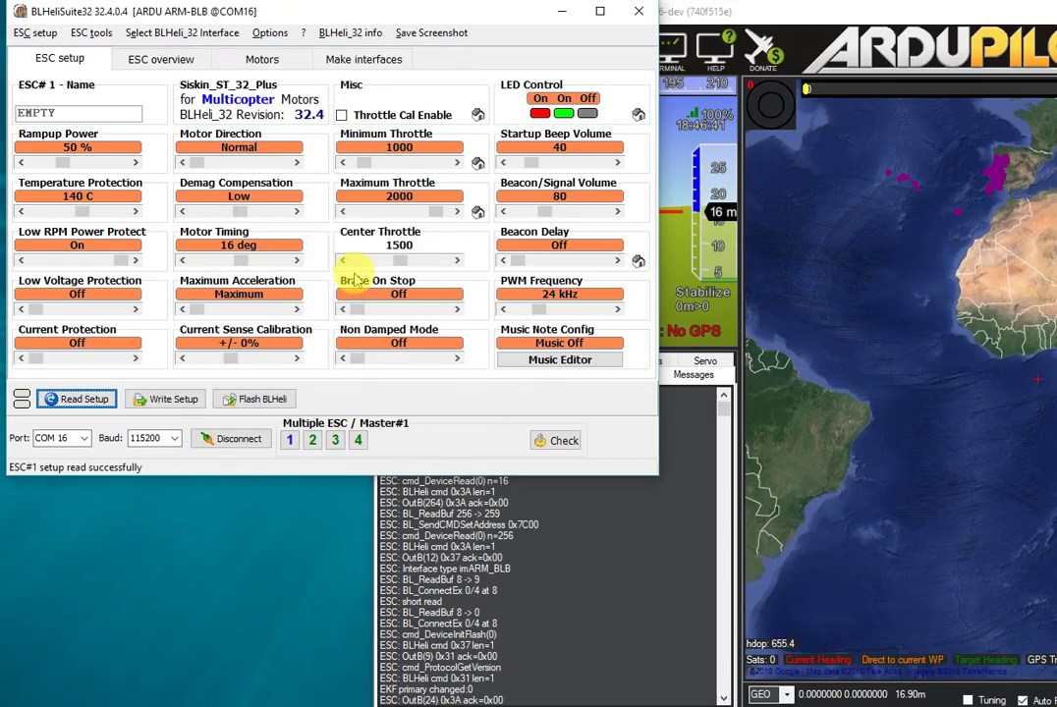
{"action": "left_click", "coordinate": [246, 442]}
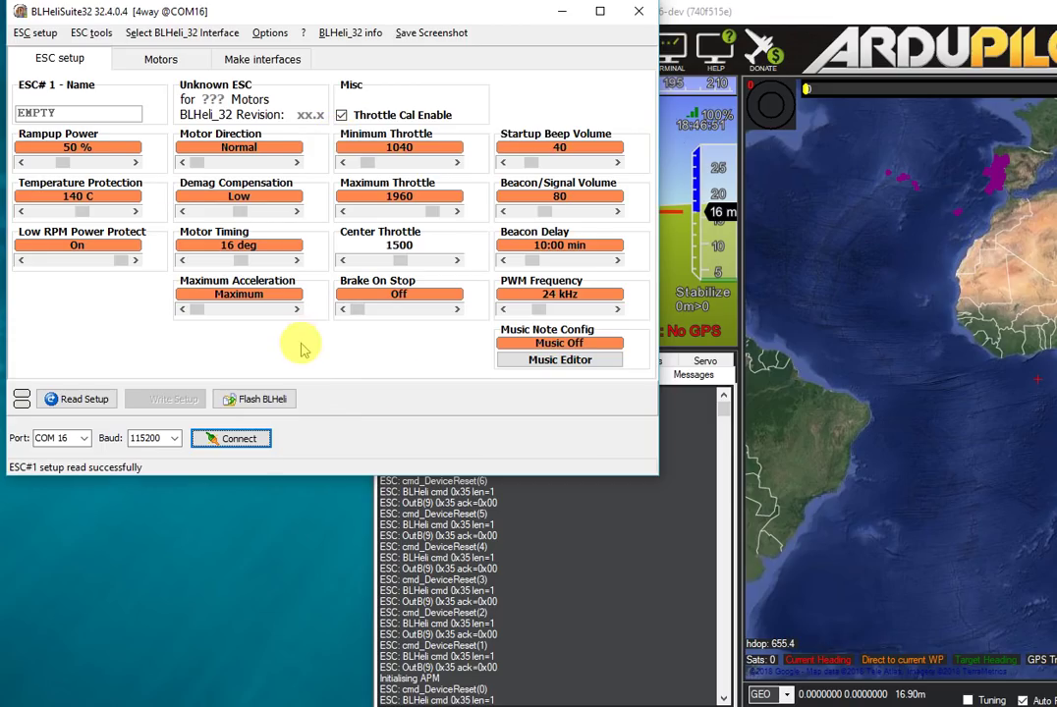
{"action": "left_click", "coordinate": [724, 417]}
{"action": "left_click_drag", "start_coordinate": [724, 417], "coordinate": [724, 685]}
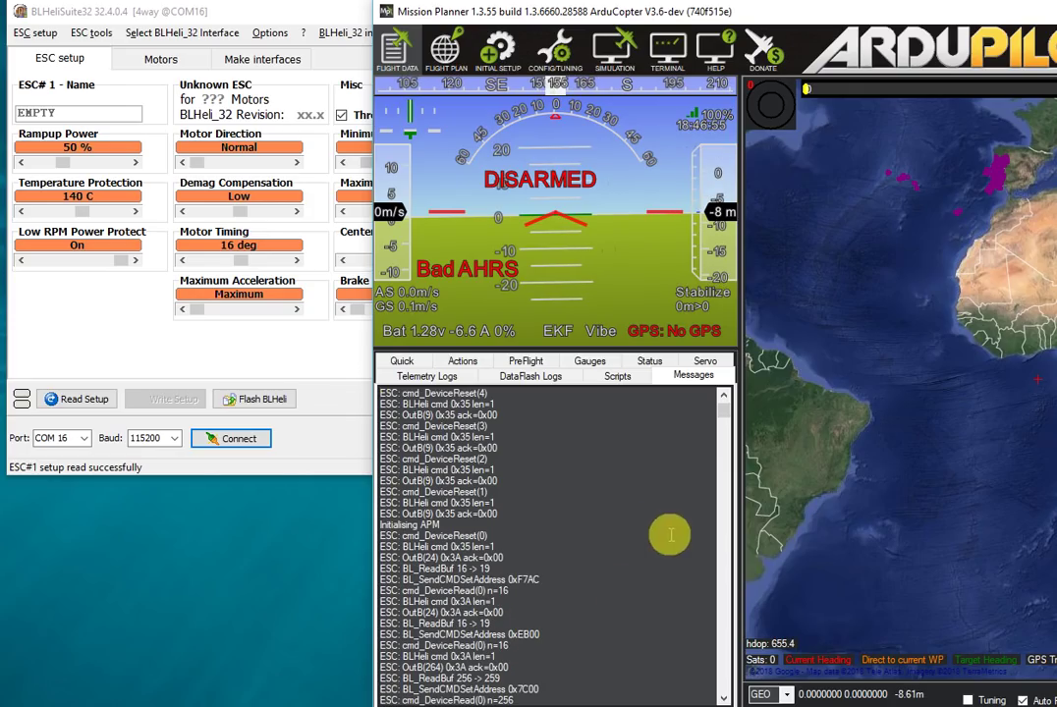
{"action": "left_click", "coordinate": [191, 329]}
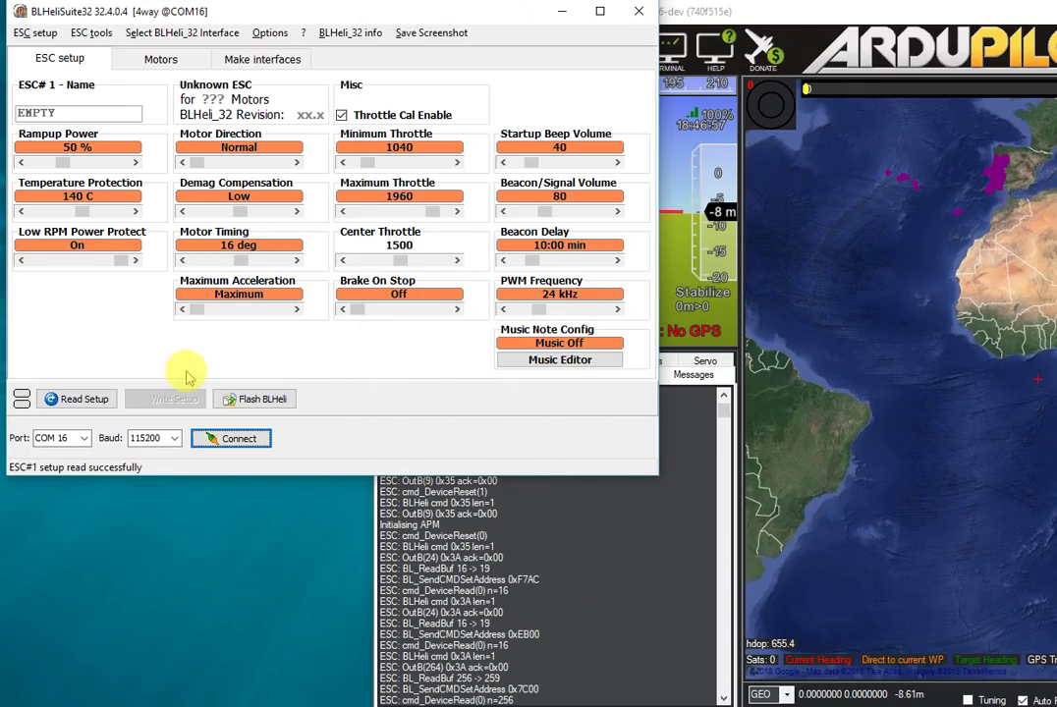